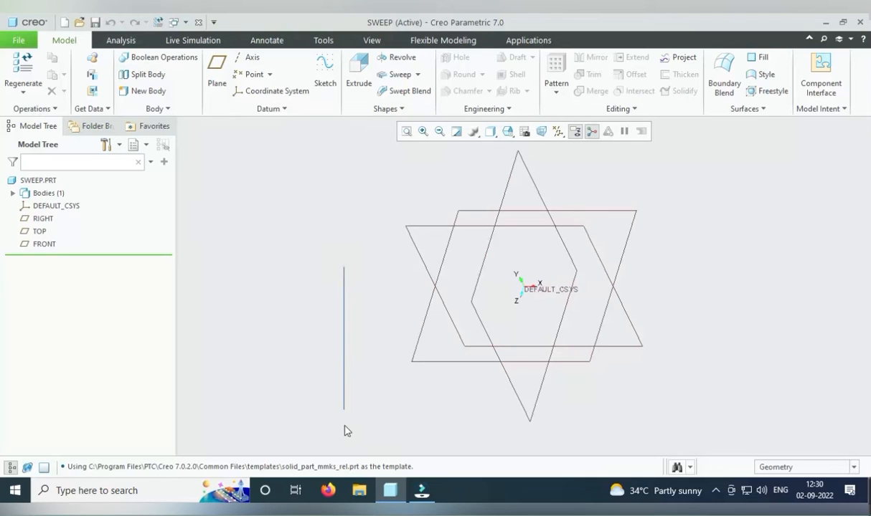
pyautogui.click(343, 267)
pyautogui.moveTo(350, 140); pyautogui.dragTo(705, 451)
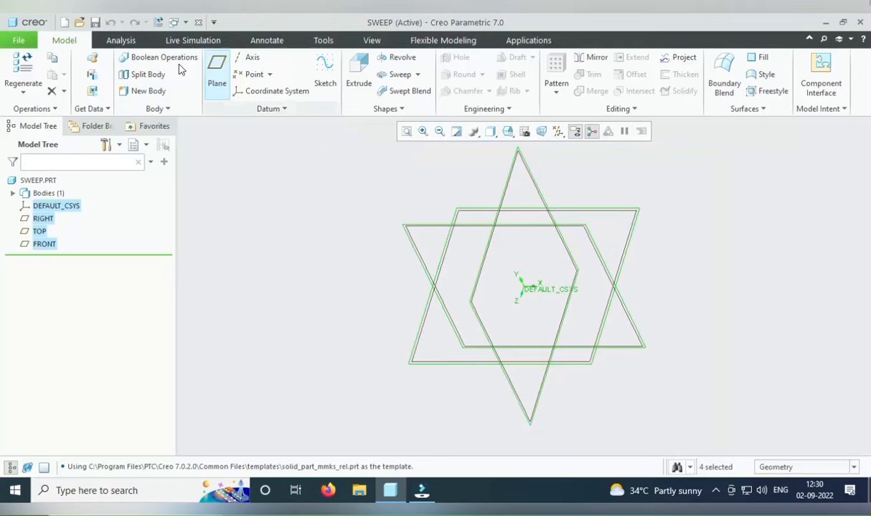
pyautogui.click(16, 40)
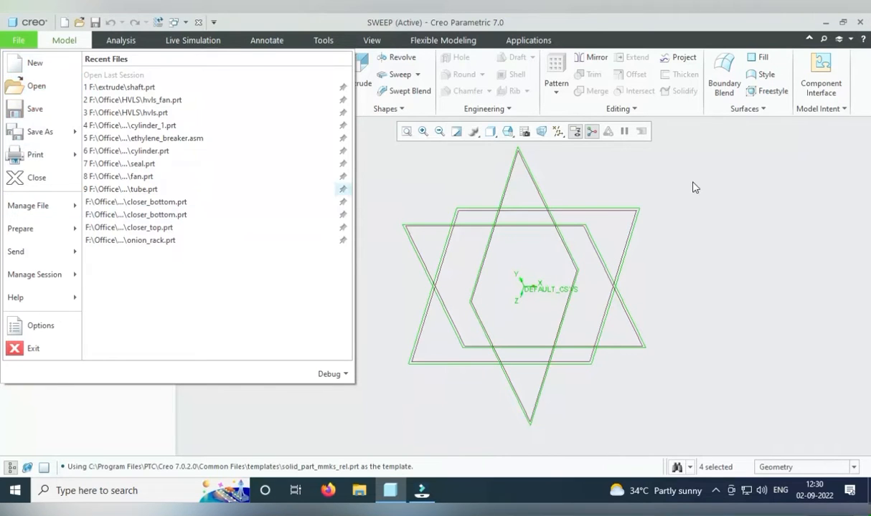
pyautogui.click(657, 172)
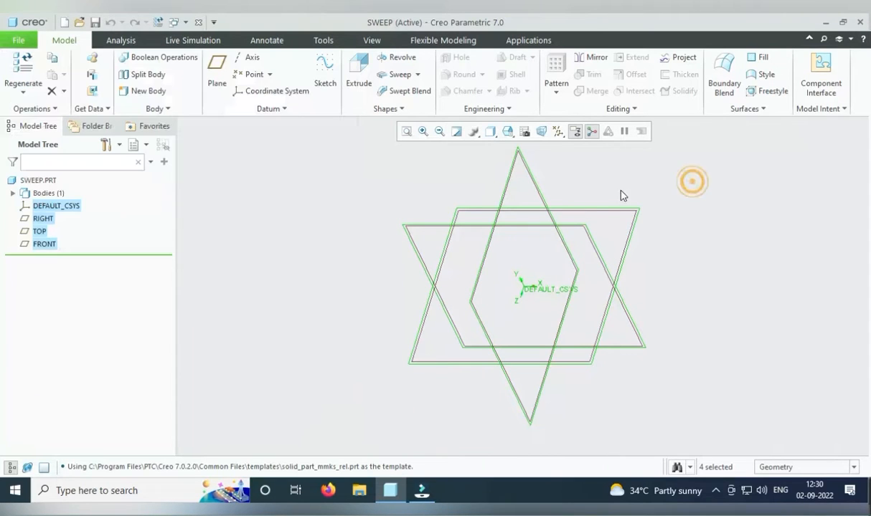
pyautogui.click(418, 74)
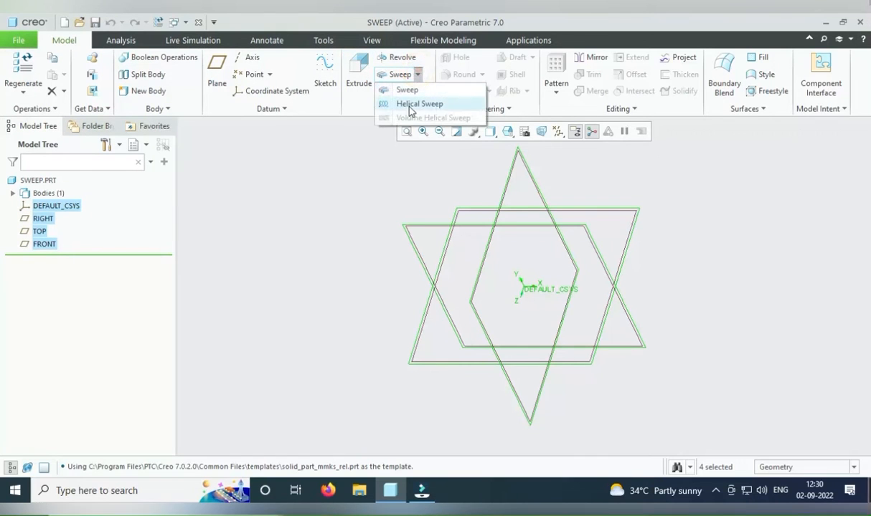
pyautogui.click(312, 195)
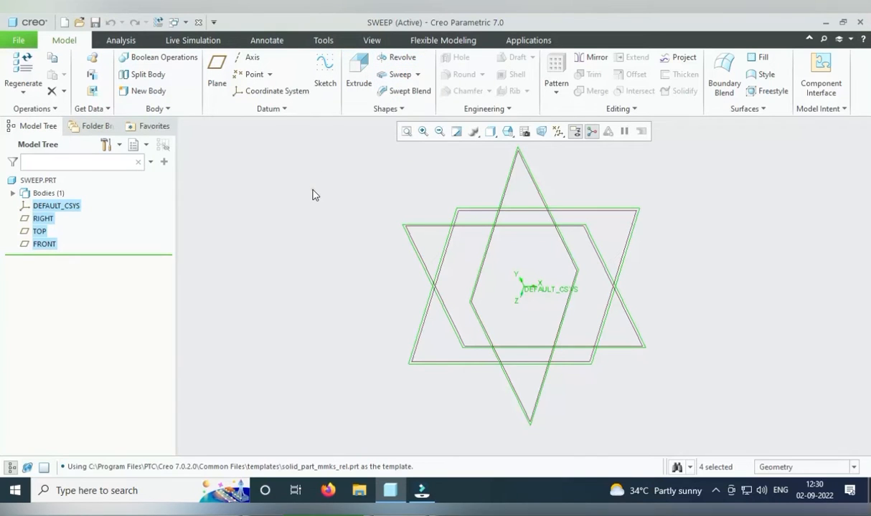
# - Start a Sweep feature and set up a trajectory sketch on the TOP plane with RIGHT as orientation reference, viewed square-on
pyautogui.click(417, 74)
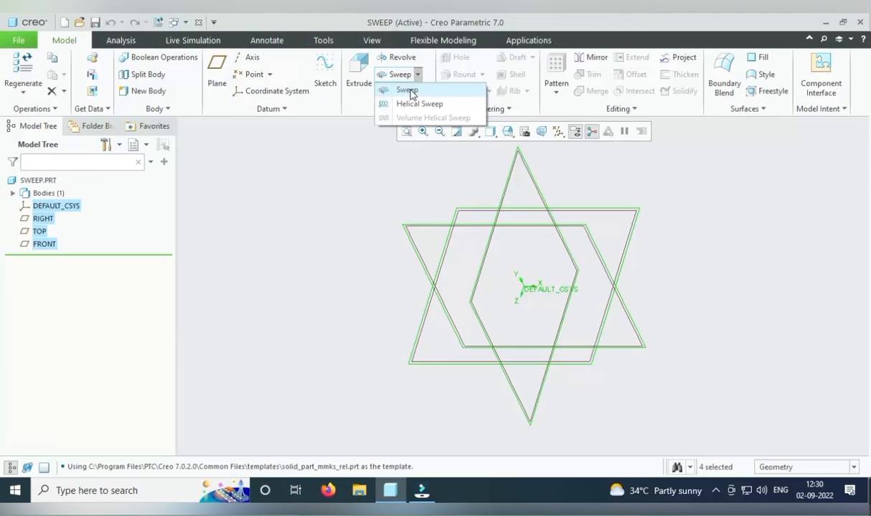
pyautogui.click(408, 90)
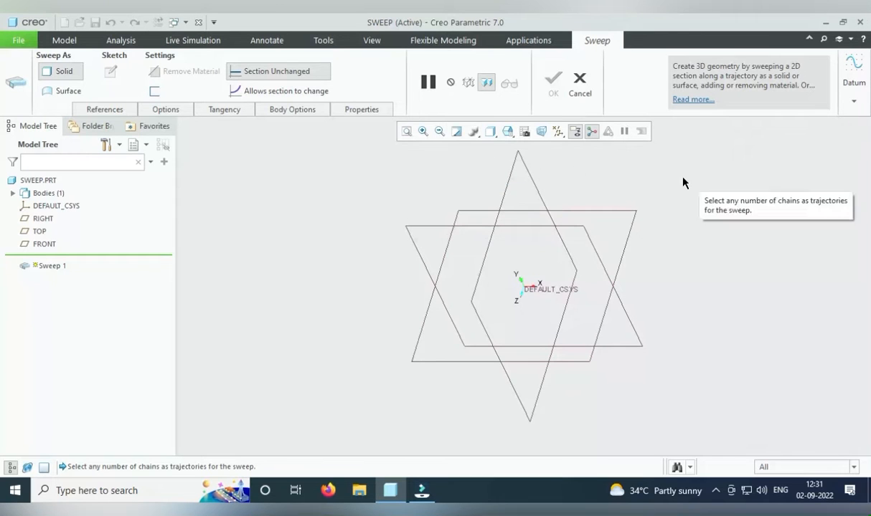
pyautogui.click(63, 40)
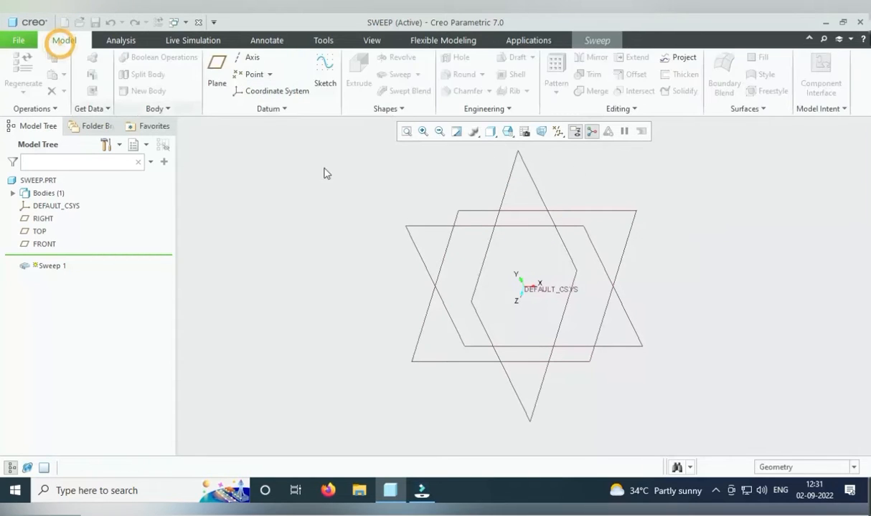
pyautogui.click(326, 75)
pyautogui.click(474, 215)
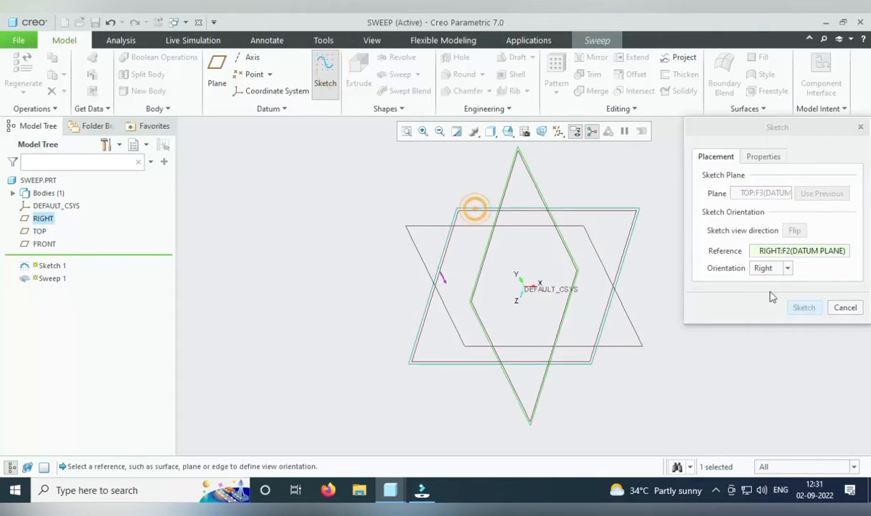
pyautogui.click(801, 307)
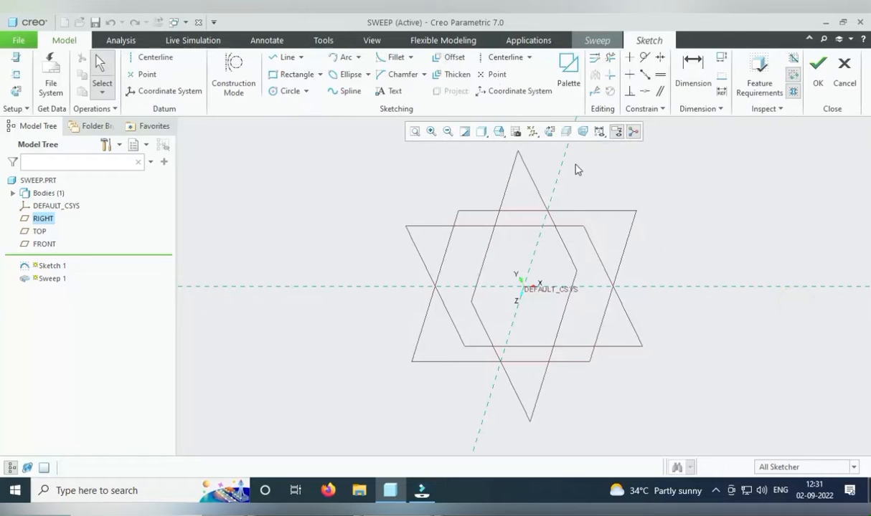
pyautogui.click(550, 132)
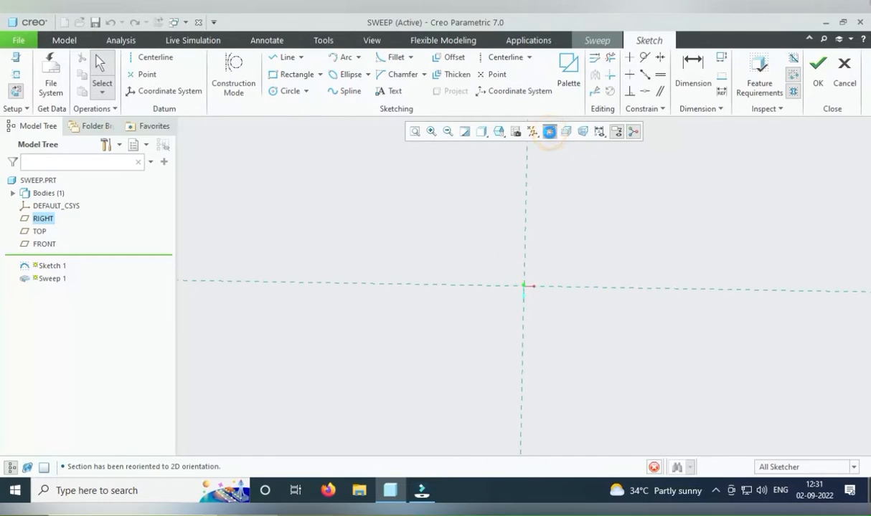
# - Sketch a wavy six-point open spline above the horizontal reference as the trajectory and finish the sketch
pyautogui.click(350, 92)
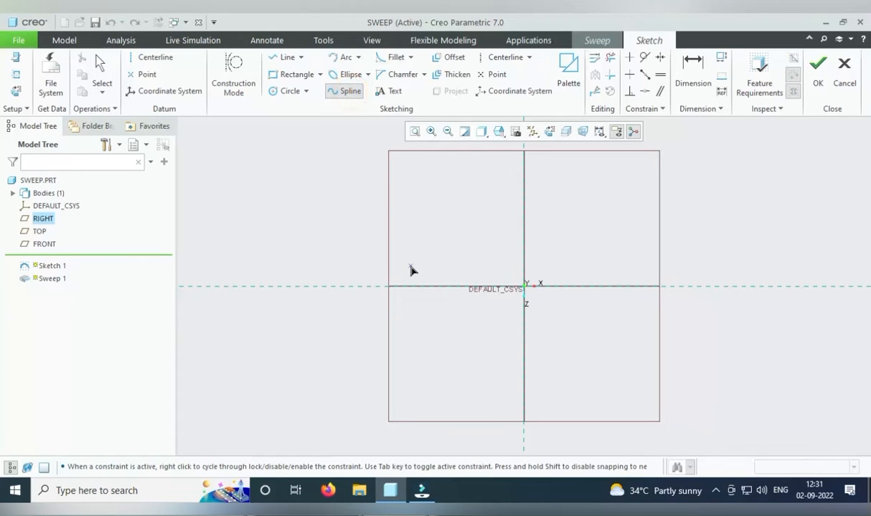
pyautogui.click(467, 194)
pyautogui.click(541, 246)
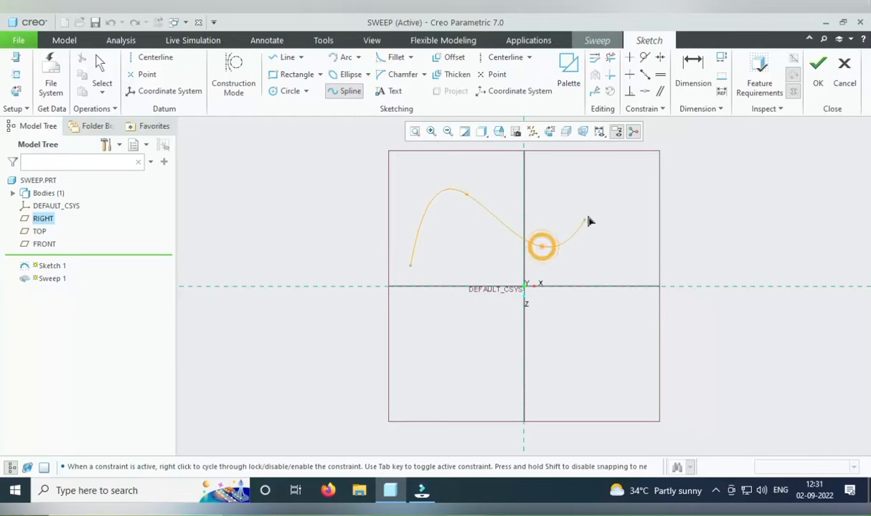
pyautogui.click(606, 200)
pyautogui.click(714, 234)
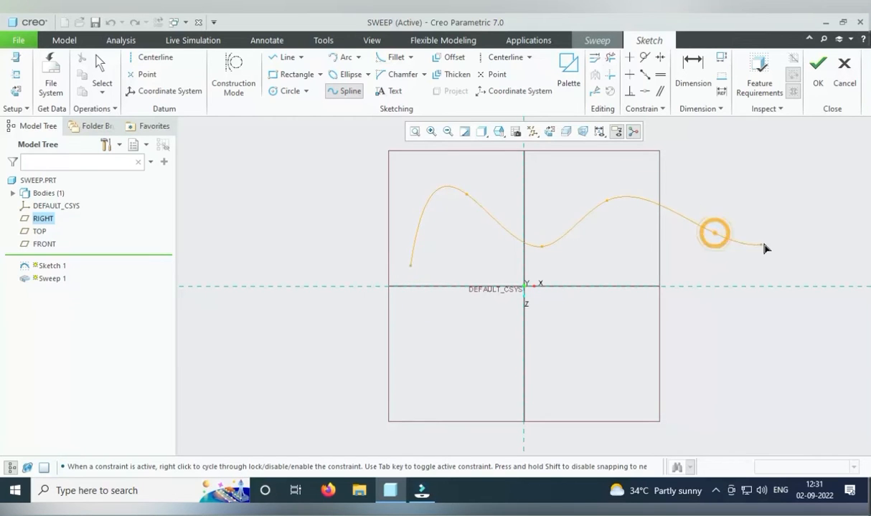
pyautogui.click(788, 235)
pyautogui.middleClick(788, 235)
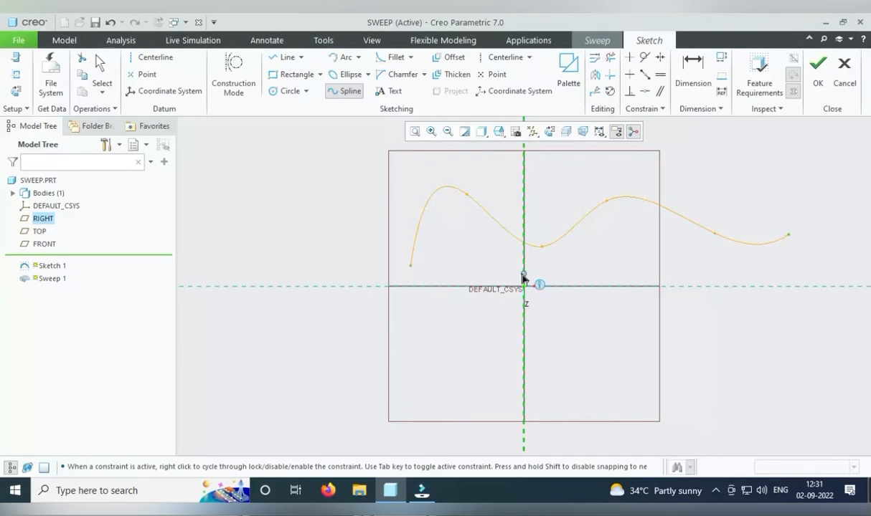
pyautogui.click(818, 72)
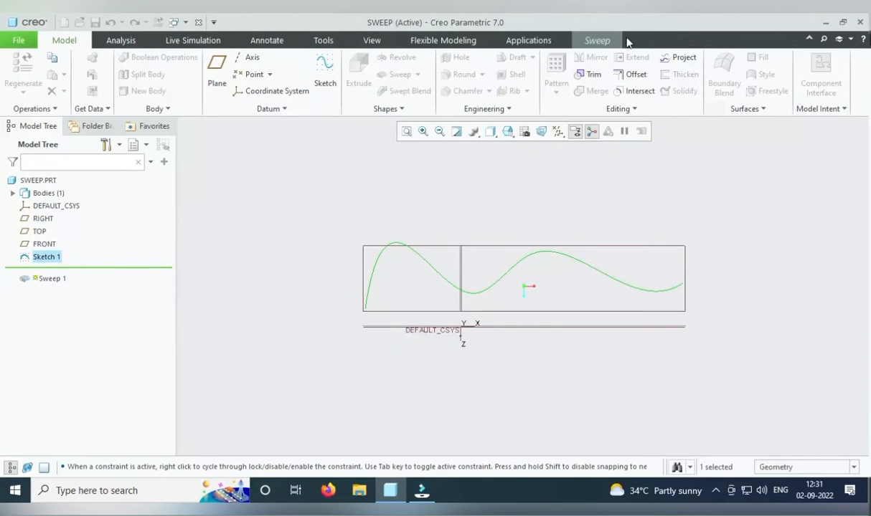
# - Resume the sweep and sketch a circular section about 37 mm in diameter centred on the trajectory's start point
pyautogui.click(595, 42)
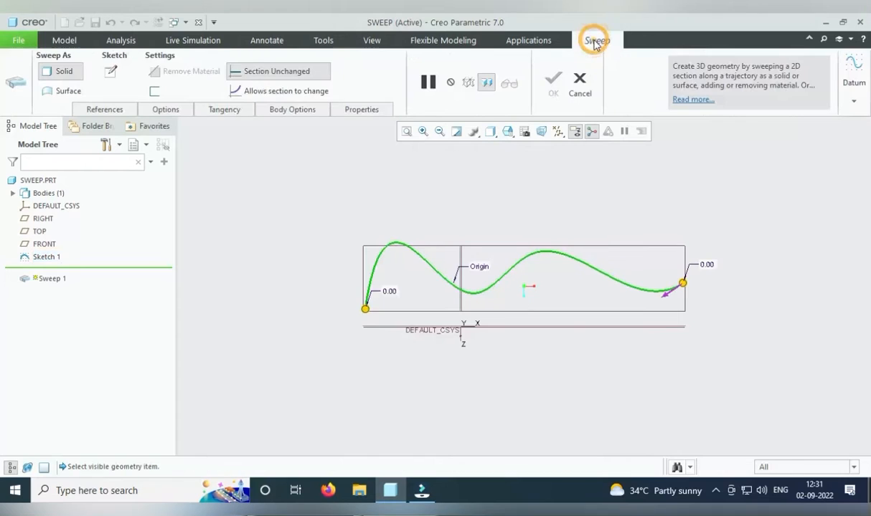
pyautogui.click(111, 72)
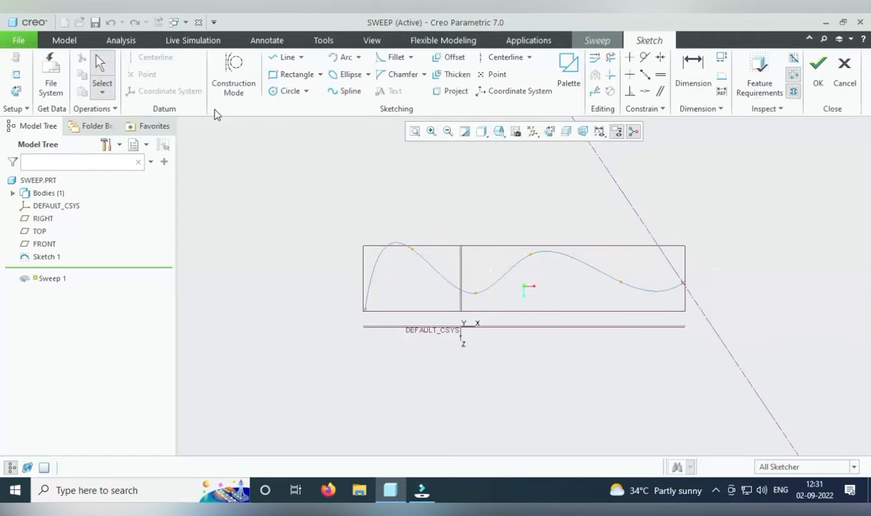
pyautogui.click(548, 131)
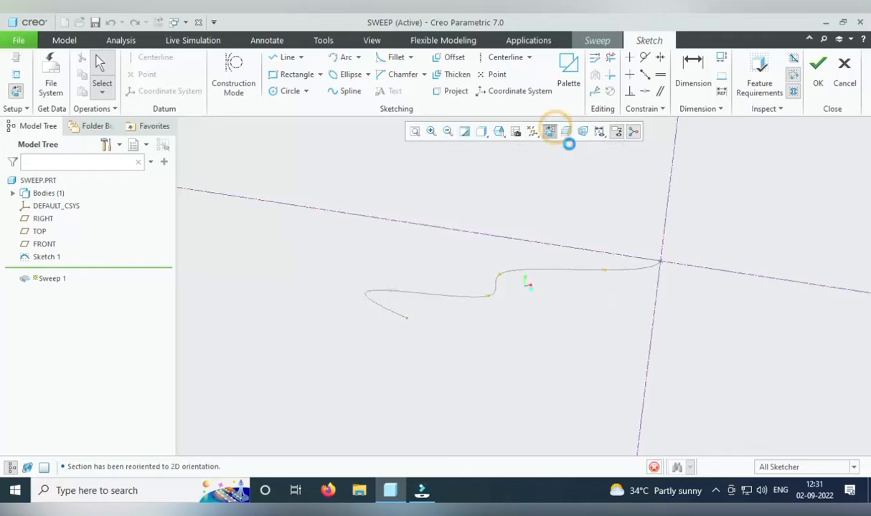
pyautogui.moveTo(744, 246)
pyautogui.mouseDown(button='middle')
pyautogui.moveTo(725, 274)
pyautogui.moveTo(771, 192)
pyautogui.moveTo(781, 200)
pyautogui.mouseUp(button='middle')
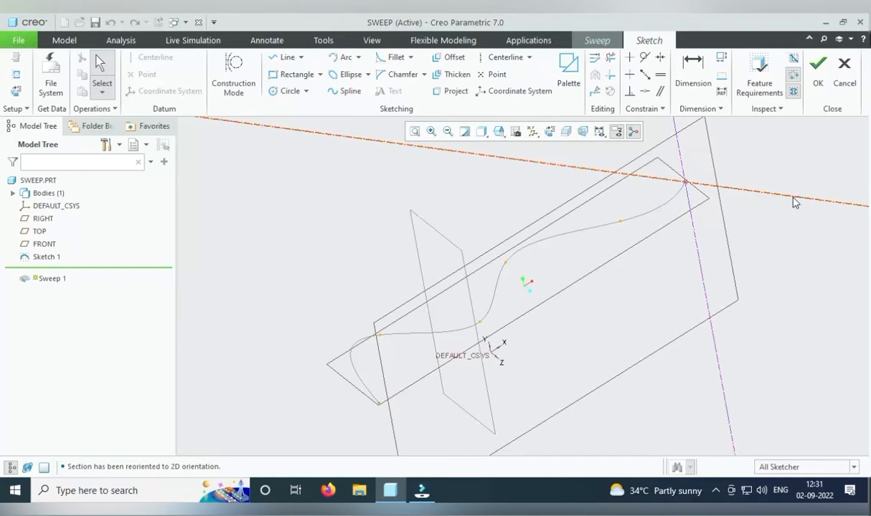
pyautogui.click(549, 131)
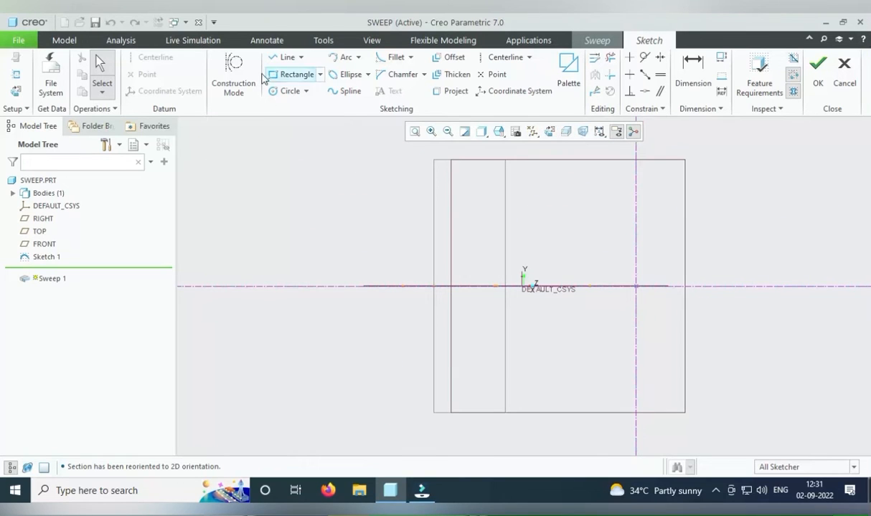
pyautogui.click(276, 92)
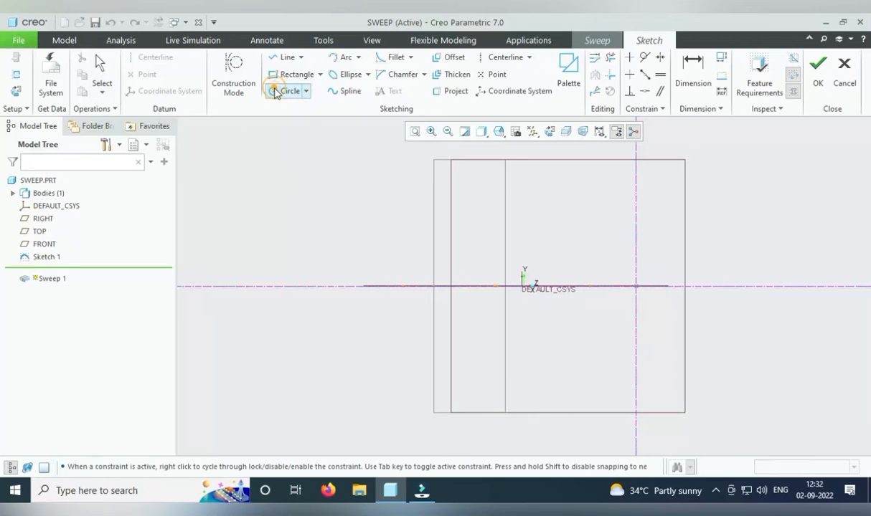
pyautogui.hotkey('ctrl', 'd')
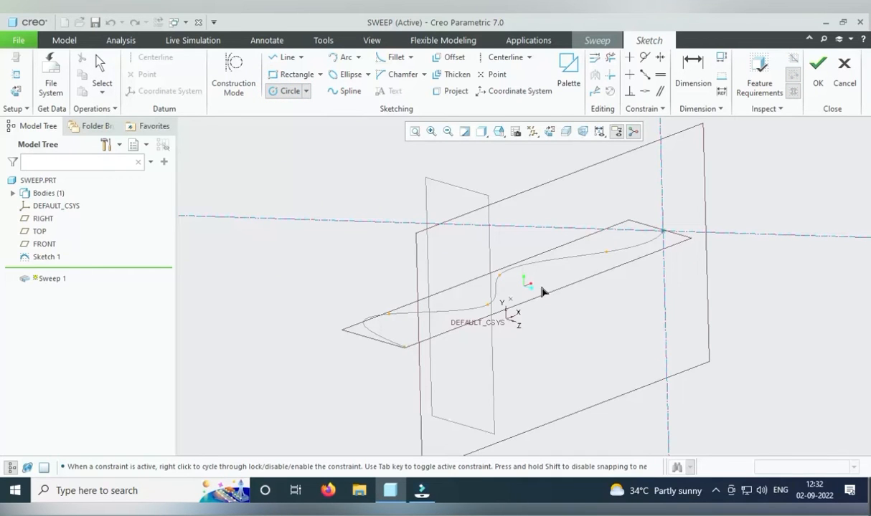
pyautogui.click(663, 235)
pyautogui.middleClick(643, 226)
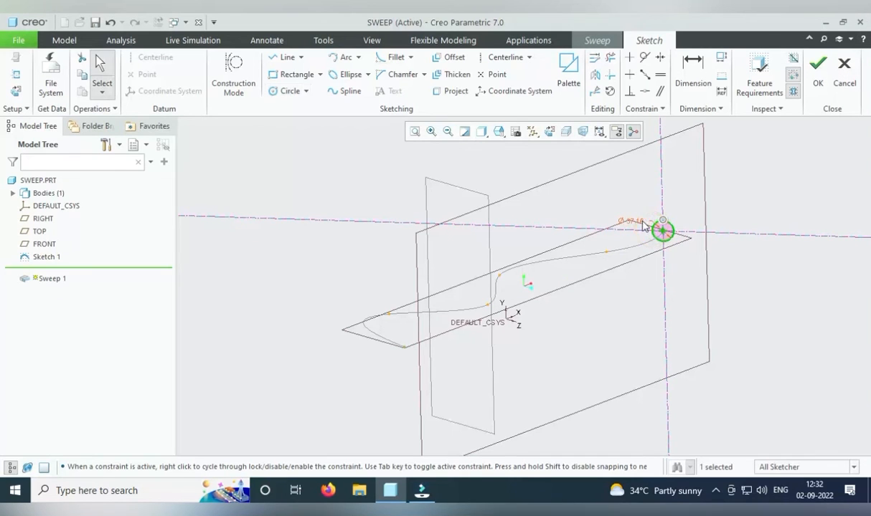
# - Set the section circle's diameter to 30 mm and accept the section sketch
pyautogui.doubleClick(635, 223)
pyautogui.write('30')
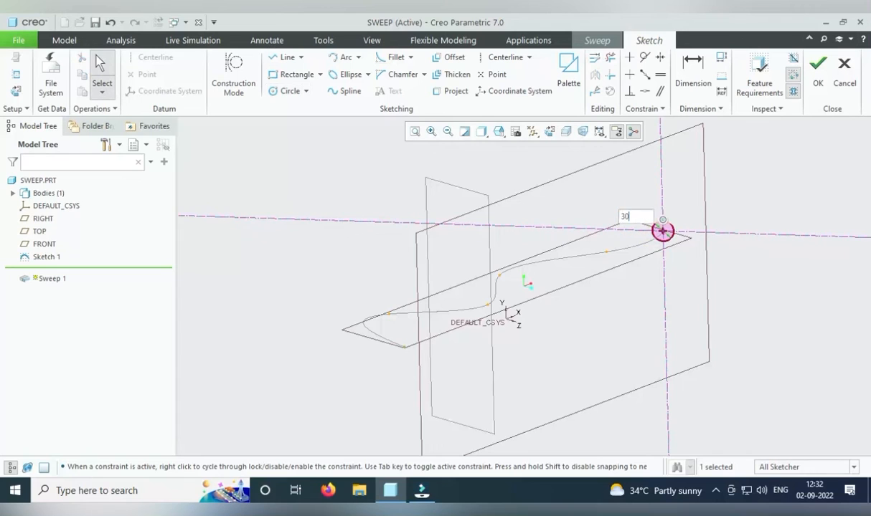
pyautogui.press('Return')
pyautogui.scroll(-1, 700, 187)
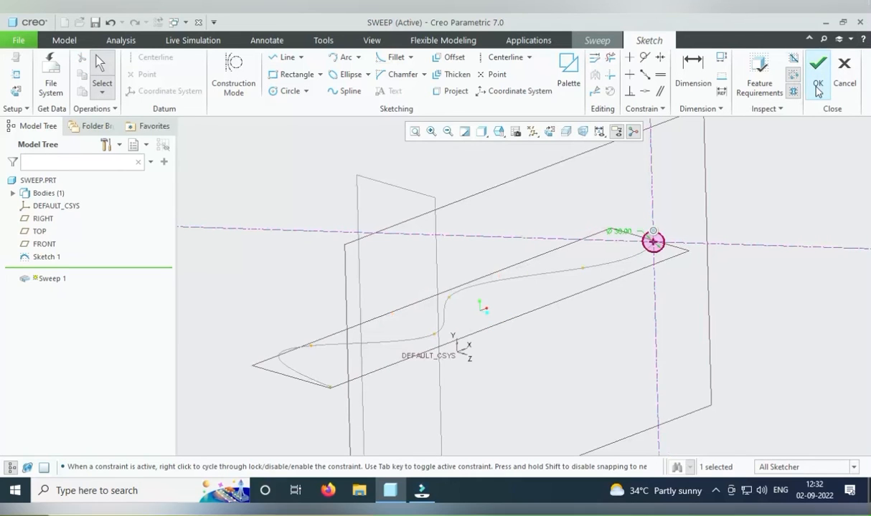
pyautogui.click(818, 84)
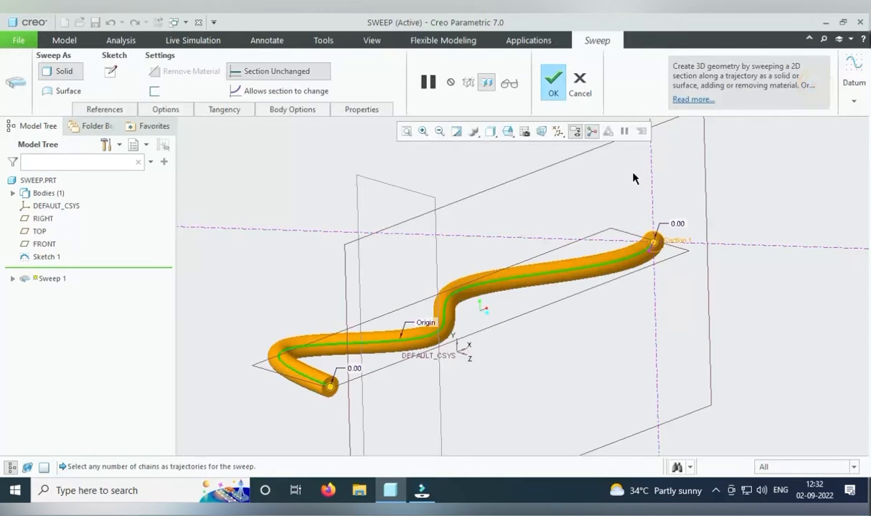
# - Inspect the sweep preview as a surface from several angles and switch it back to a solid
pyautogui.moveTo(611, 208); pyautogui.dragTo(716, 352, button='middle')
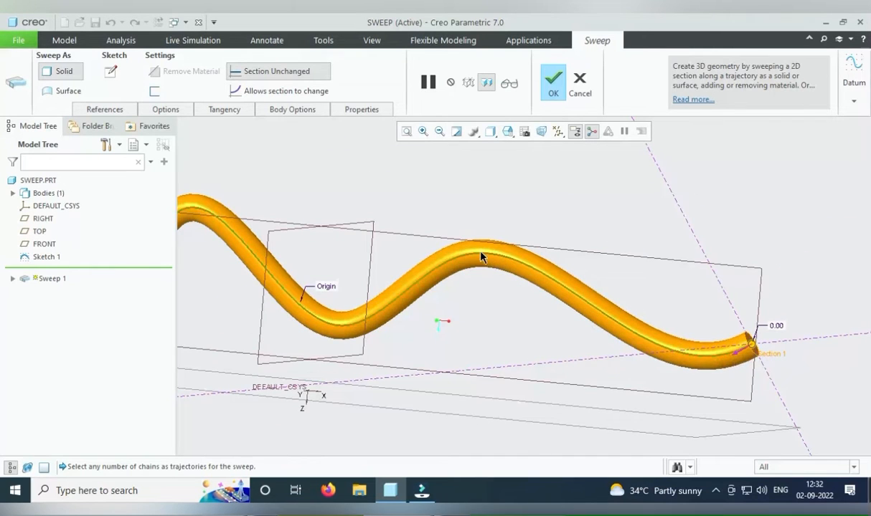
pyautogui.scroll(-1, 440, 279)
pyautogui.scroll(5, 439, 280)
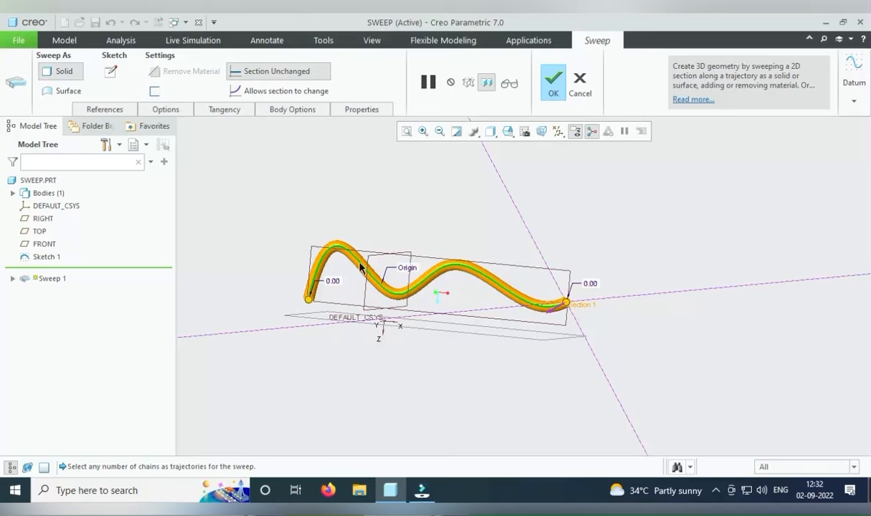
pyautogui.click(67, 91)
pyautogui.moveTo(626, 254); pyautogui.dragTo(472, 245, button='middle')
pyautogui.scroll(-3, 445, 316)
pyautogui.scroll(-3, 450, 314)
pyautogui.scroll(5, 463, 258)
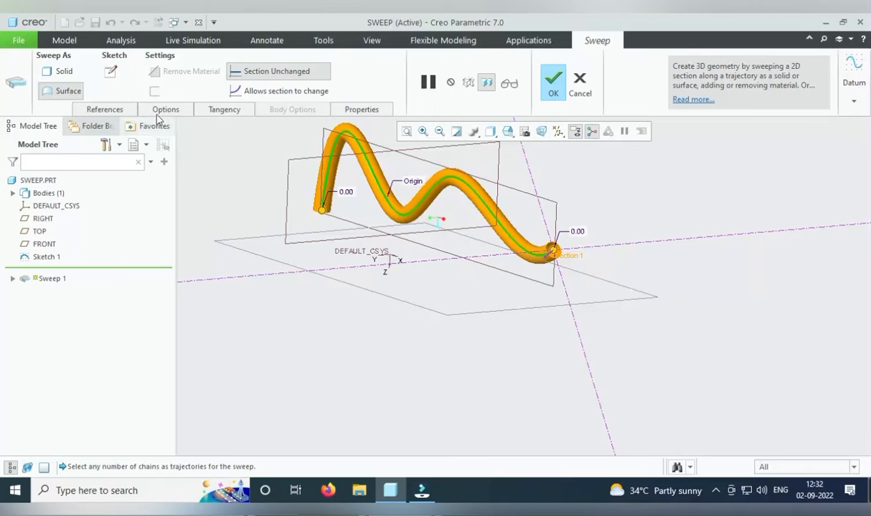
pyautogui.click(64, 72)
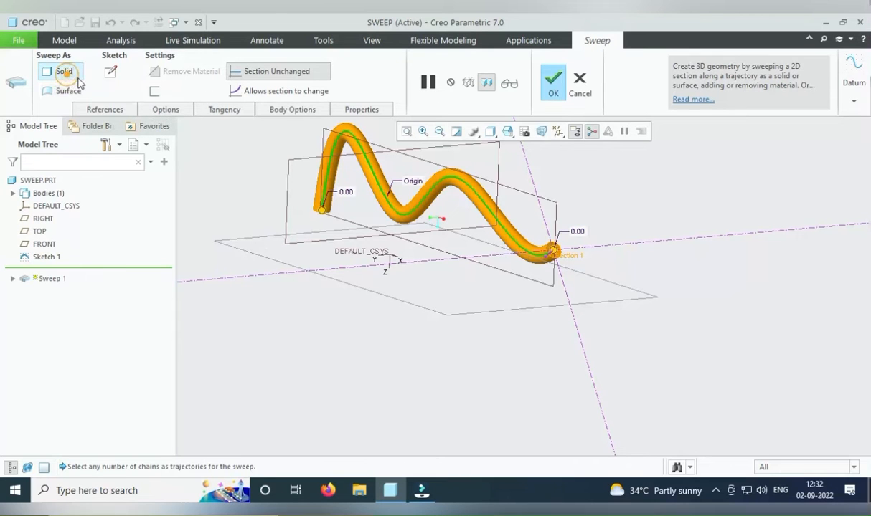
pyautogui.moveTo(516, 193); pyautogui.dragTo(114, 118, button='middle')
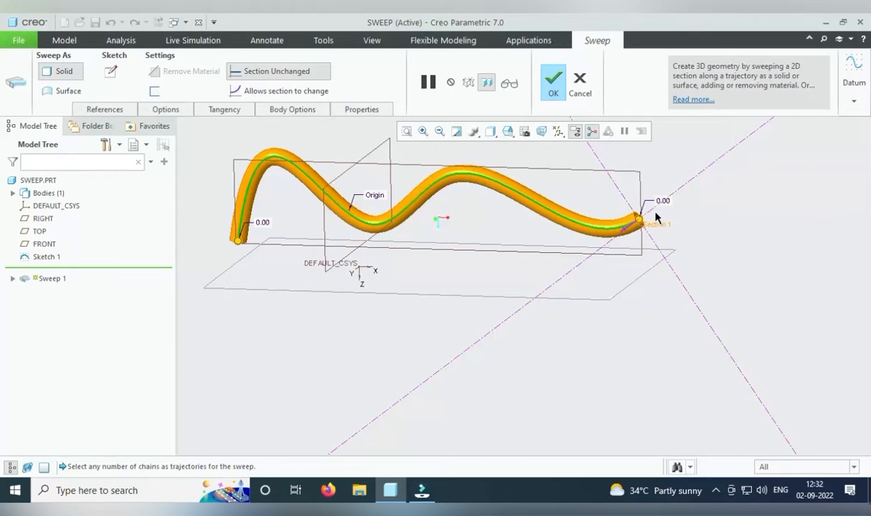
# - Review the sweep's section plane control choices and its references, options, tangency, body and property settings
pyautogui.click(113, 111)
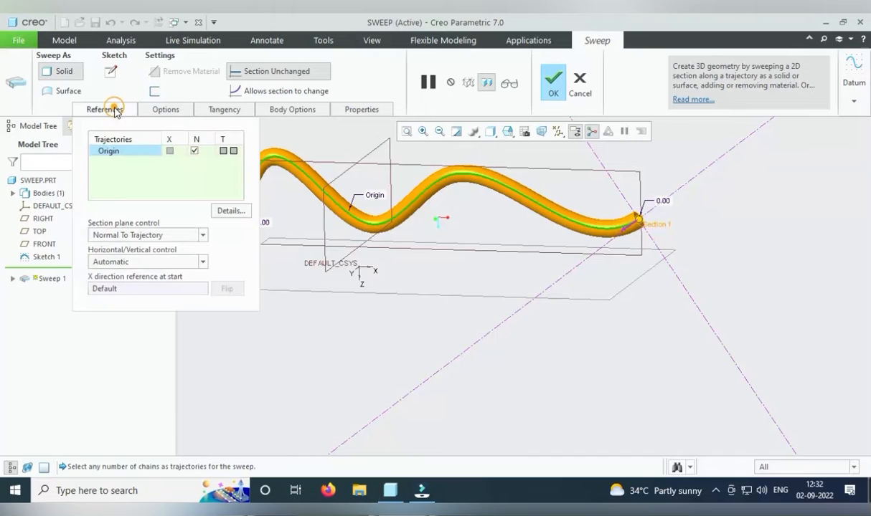
pyautogui.click(204, 237)
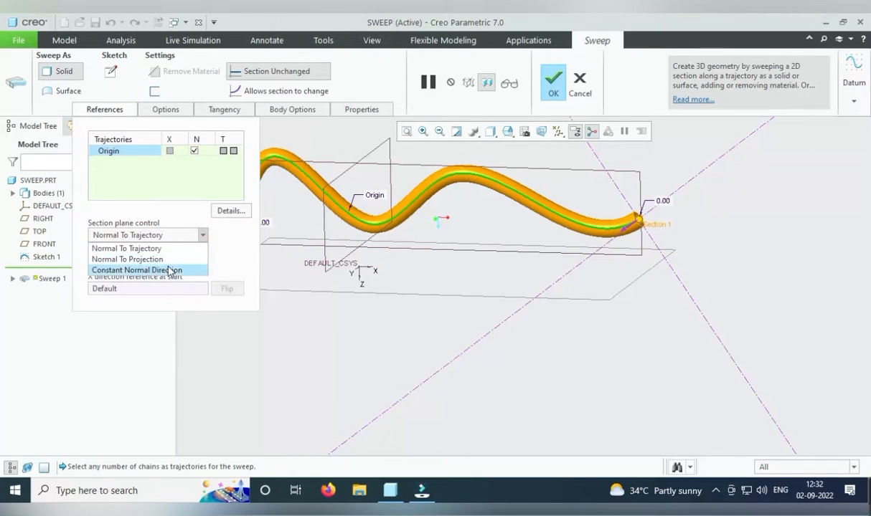
pyautogui.click(221, 244)
pyautogui.click(165, 111)
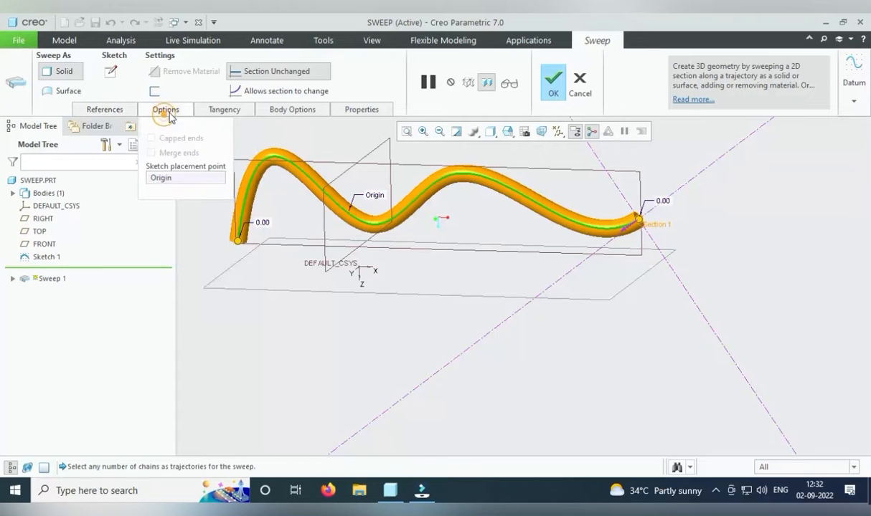
pyautogui.click(225, 110)
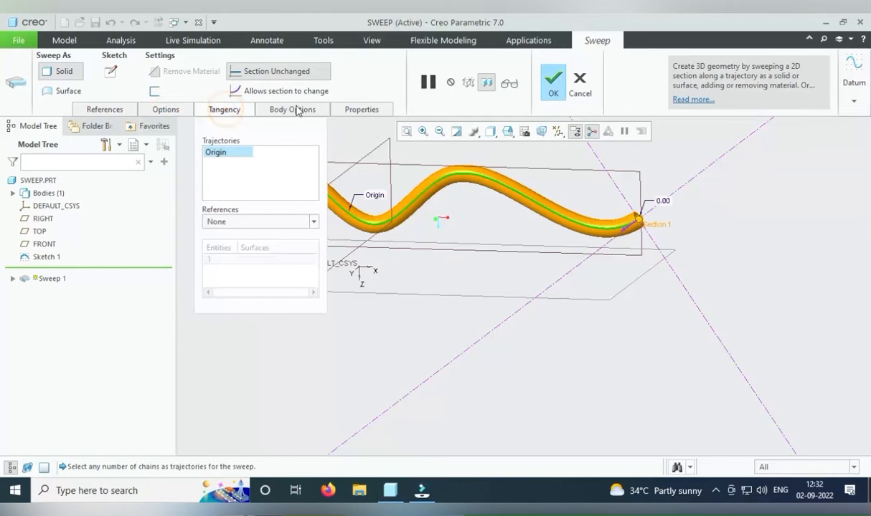
pyautogui.click(294, 110)
pyautogui.click(362, 110)
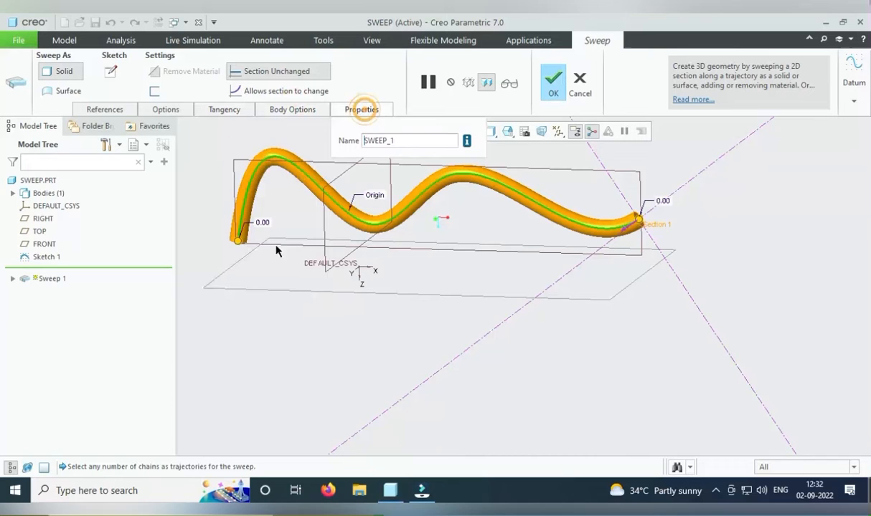
pyautogui.click(267, 292)
pyautogui.click(365, 109)
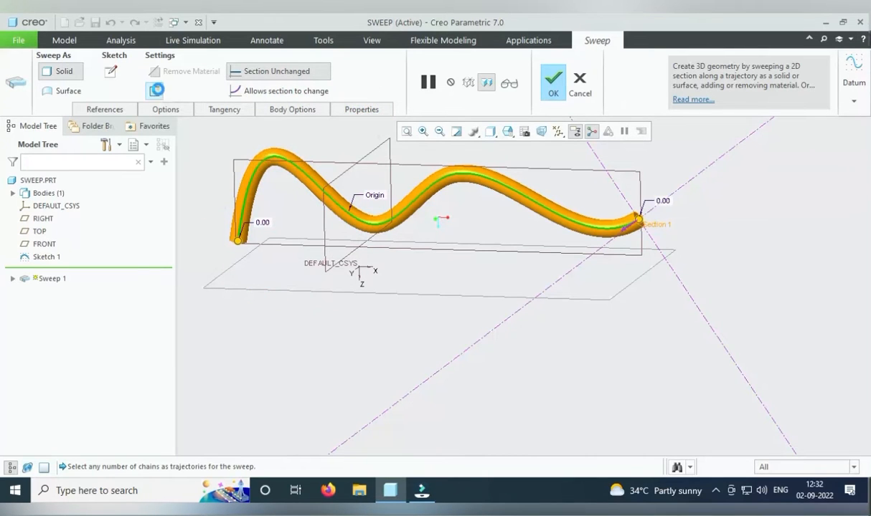
# - Turn on the thin-wall option for the solid sweep and set its wall thickness to 5 mm
pyautogui.click(156, 90)
pyautogui.moveTo(594, 180); pyautogui.dragTo(550, 183, button='middle')
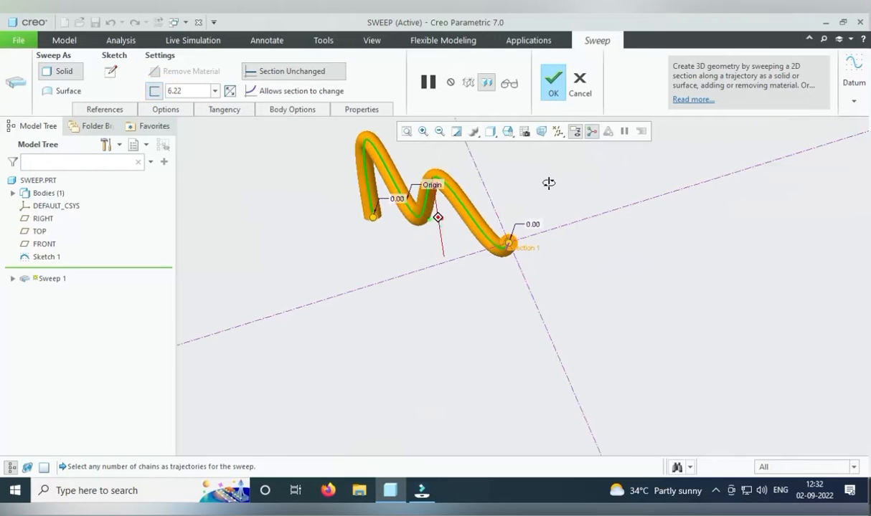
pyautogui.click(58, 92)
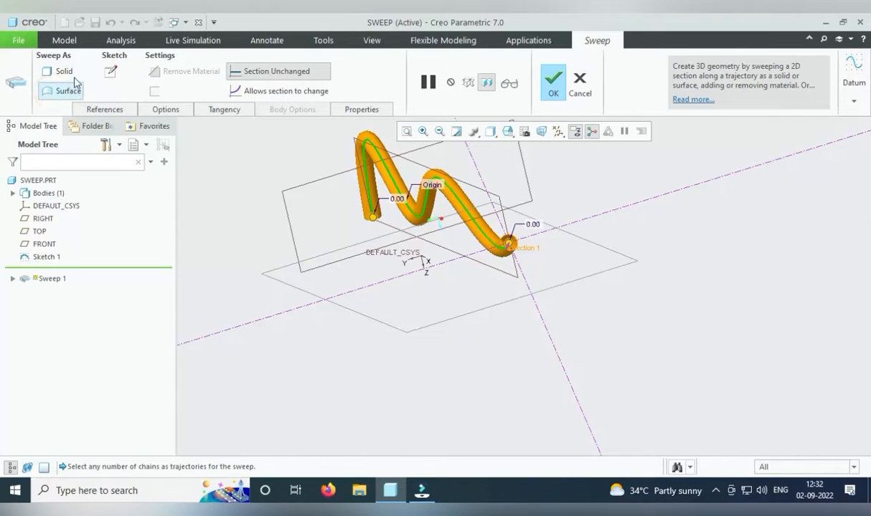
pyautogui.click(65, 72)
pyautogui.click(155, 90)
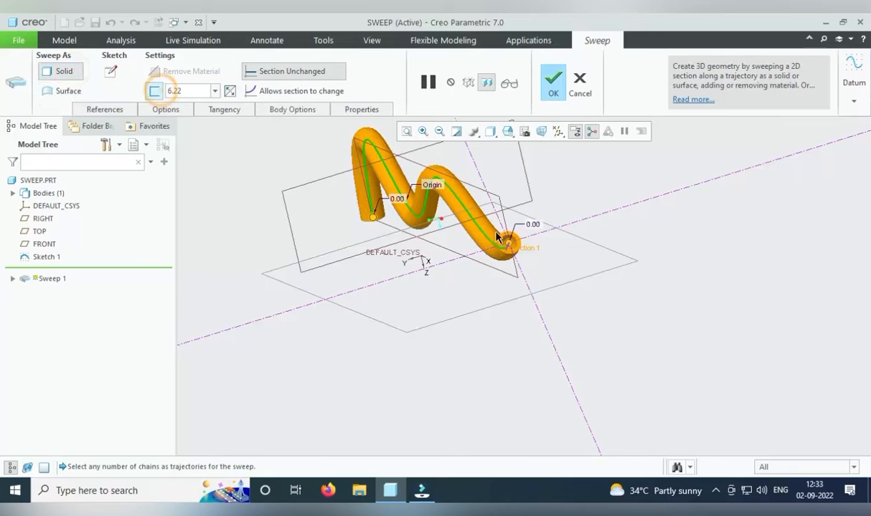
pyautogui.scroll(-2, 500, 235)
pyautogui.scroll(-3, 504, 275)
pyautogui.moveTo(538, 226)
pyautogui.mouseDown(button='middle')
pyautogui.moveTo(521, 231)
pyautogui.moveTo(532, 231)
pyautogui.mouseUp(button='middle')
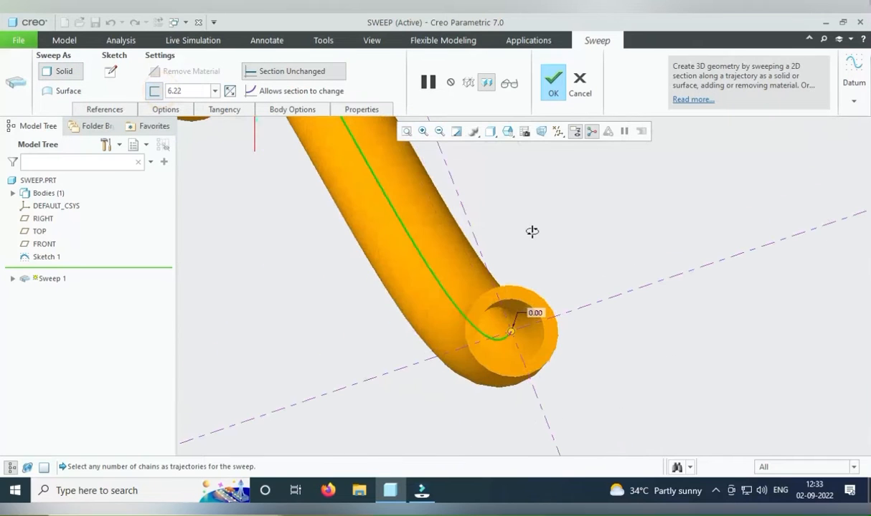
pyautogui.write('5')
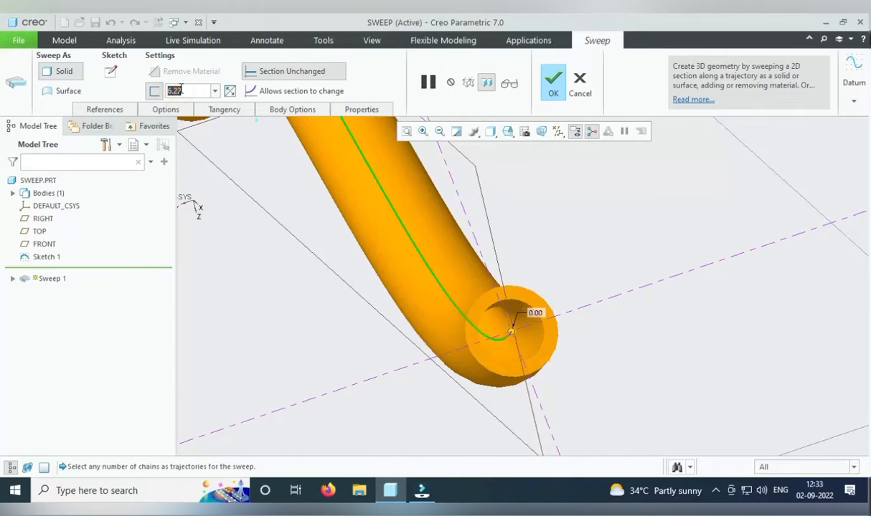
pyautogui.press('Return')
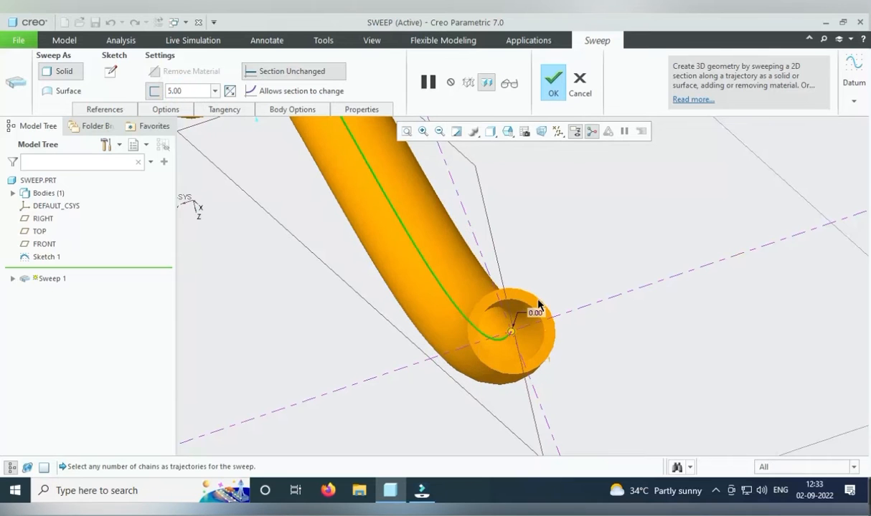
# - Set the thin-wall thickness to 10 mm and inspect the hollow end of the sweep
pyautogui.hotkey('ctrl', 'd')
pyautogui.scroll(-4, 502, 301)
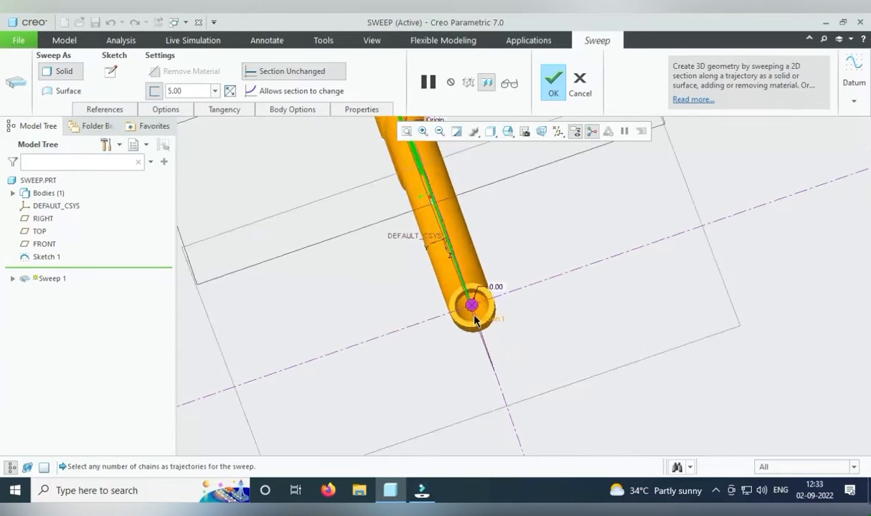
pyautogui.scroll(-3, 474, 320)
pyautogui.write('10')
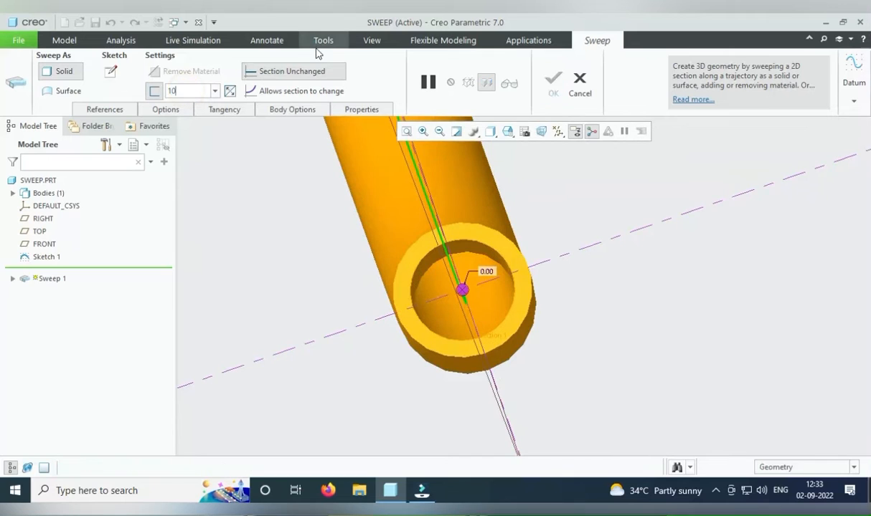
pyautogui.press('Return')
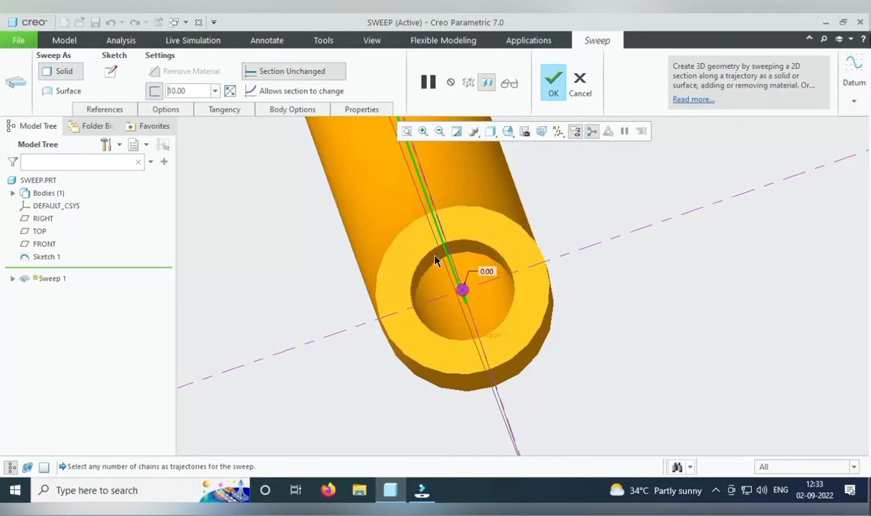
pyautogui.scroll(5, 435, 261)
pyautogui.moveTo(446, 230)
pyautogui.mouseDown(button='middle')
pyautogui.moveTo(502, 245)
pyautogui.moveTo(503, 263)
pyautogui.moveTo(430, 218)
pyautogui.mouseUp(button='middle')
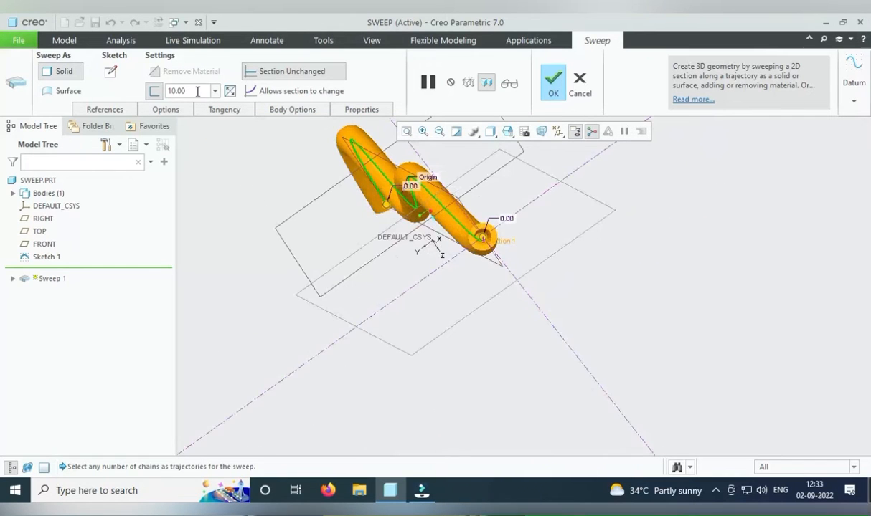
# - Turn off the thin-wall option and complete the sweep as a full solid
pyautogui.click(155, 91)
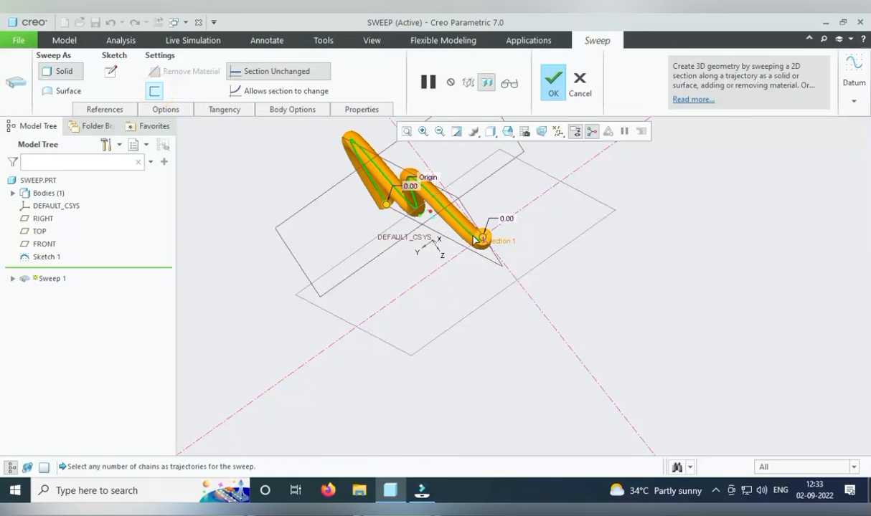
pyautogui.click(551, 84)
pyautogui.moveTo(509, 178); pyautogui.dragTo(568, 159, button='middle')
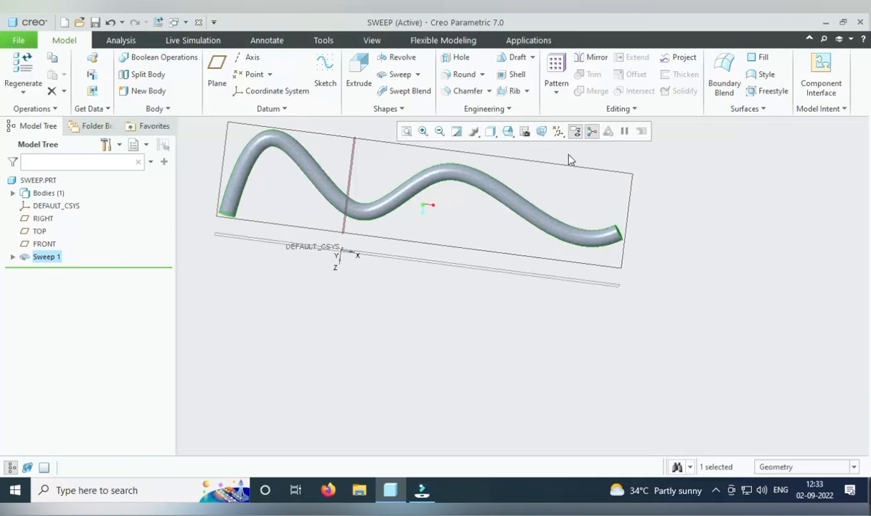
pyautogui.click(418, 74)
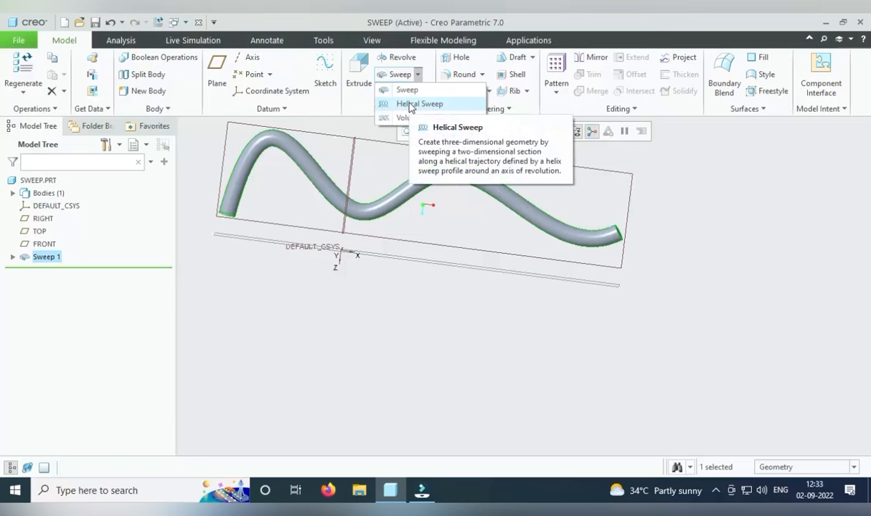
pyautogui.click(405, 317)
pyautogui.click(403, 314)
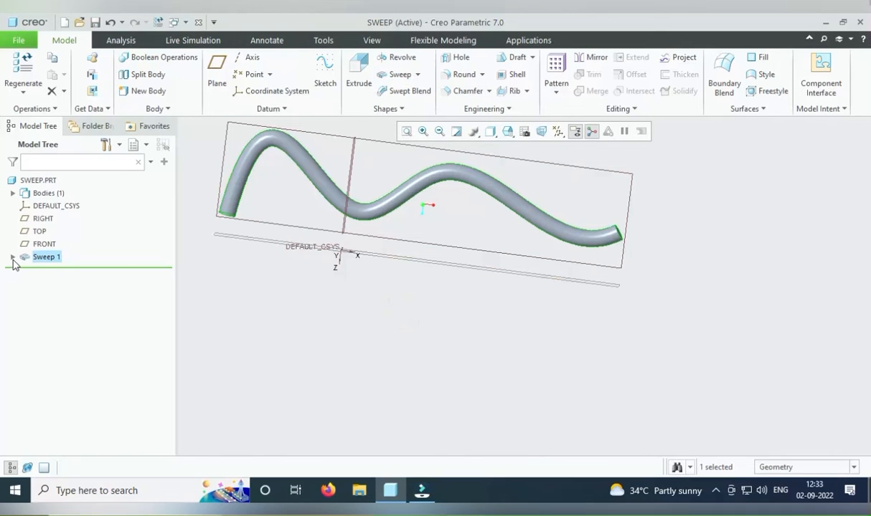
# - Delete the Sweep 1 feature and its Sketch 1 trajectory from the part
pyautogui.rightClick(52, 258)
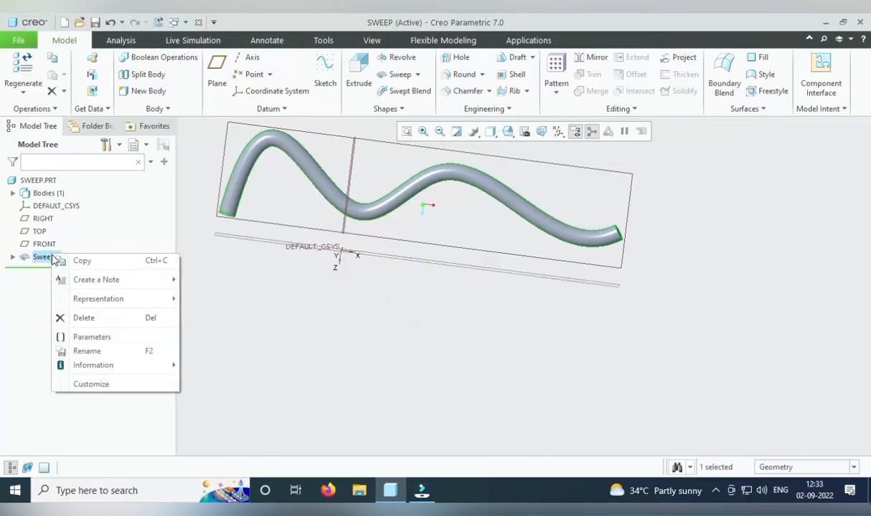
pyautogui.click(91, 313)
pyautogui.click(404, 277)
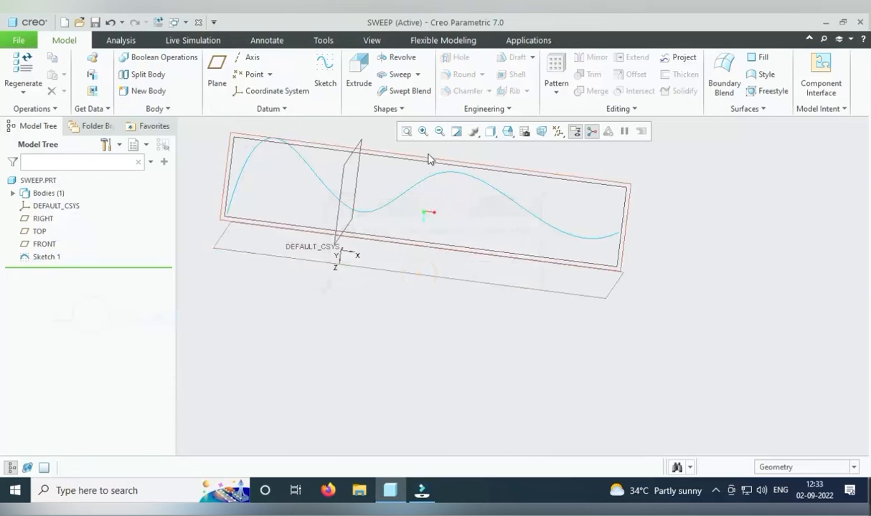
pyautogui.rightClick(50, 262)
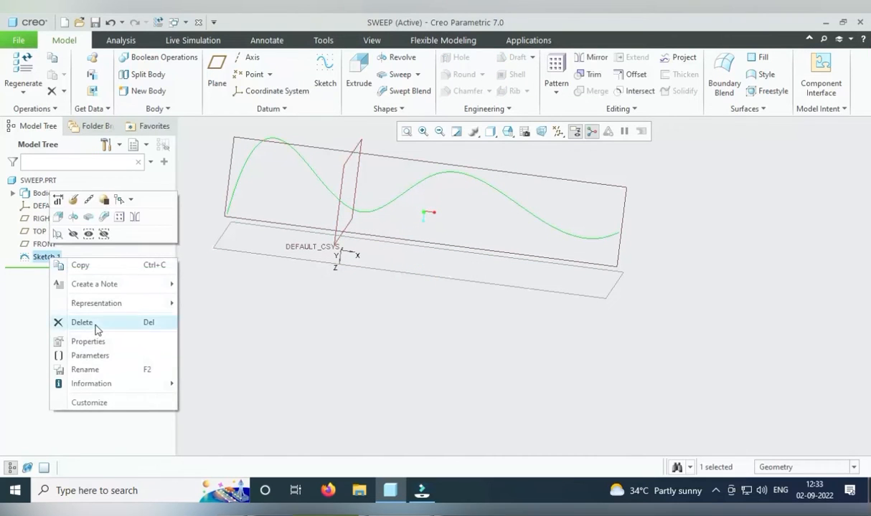
pyautogui.click(94, 325)
pyautogui.click(403, 265)
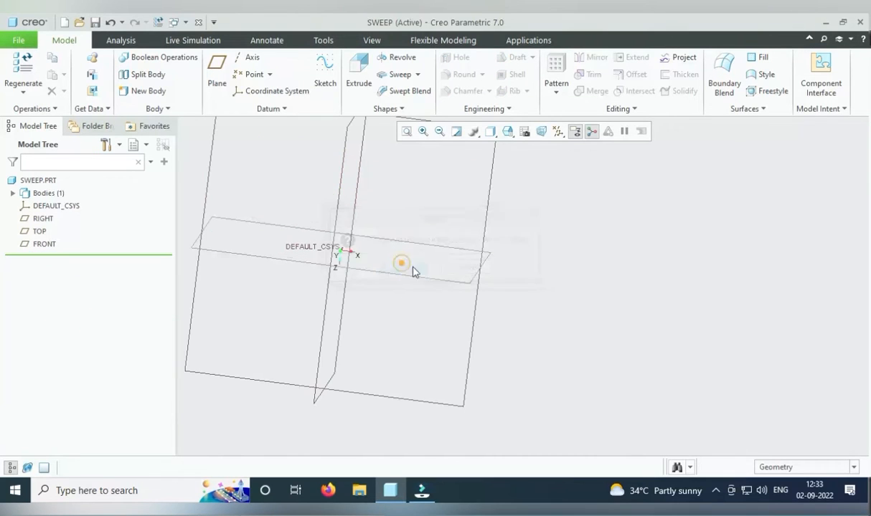
# - Start a helical sweep and open a new sketch on the XZ datum plane, viewed square on
pyautogui.click(406, 132)
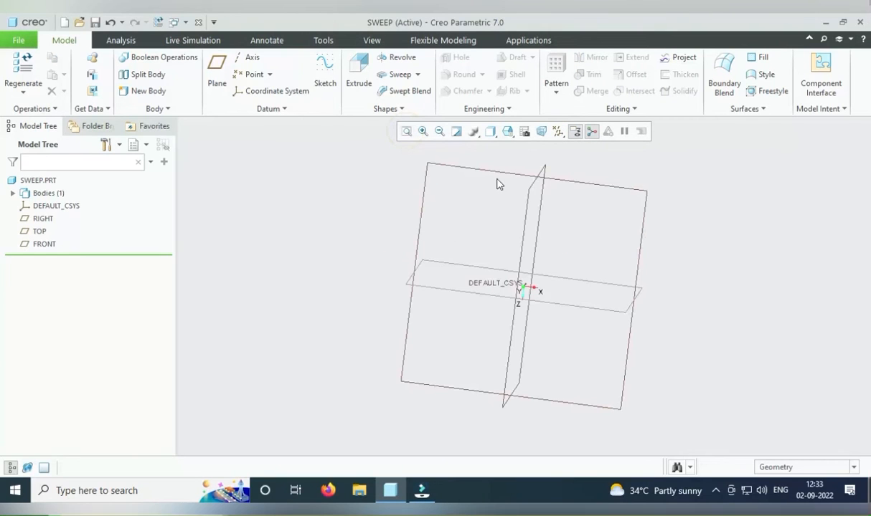
pyautogui.click(416, 74)
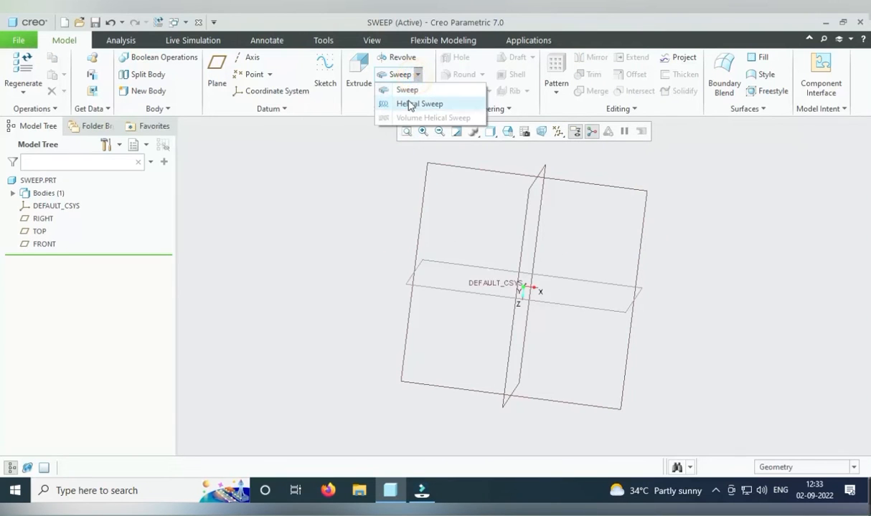
pyautogui.click(410, 104)
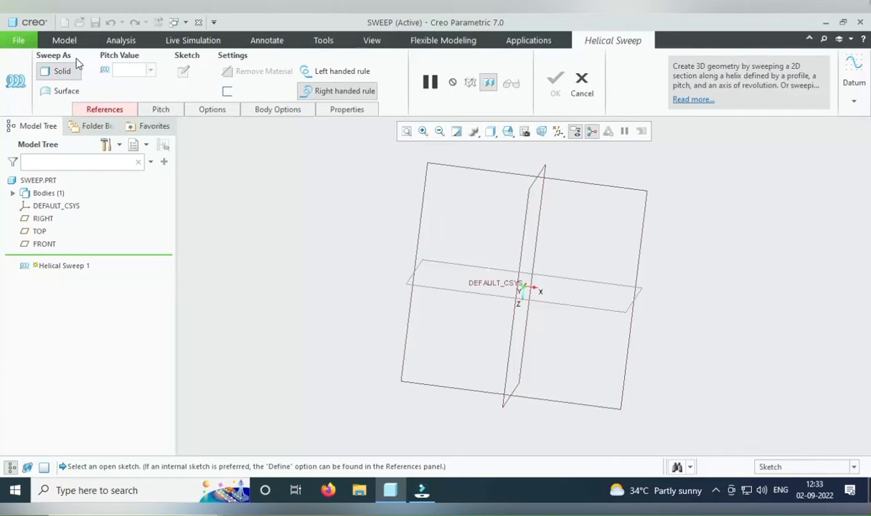
pyautogui.click(64, 41)
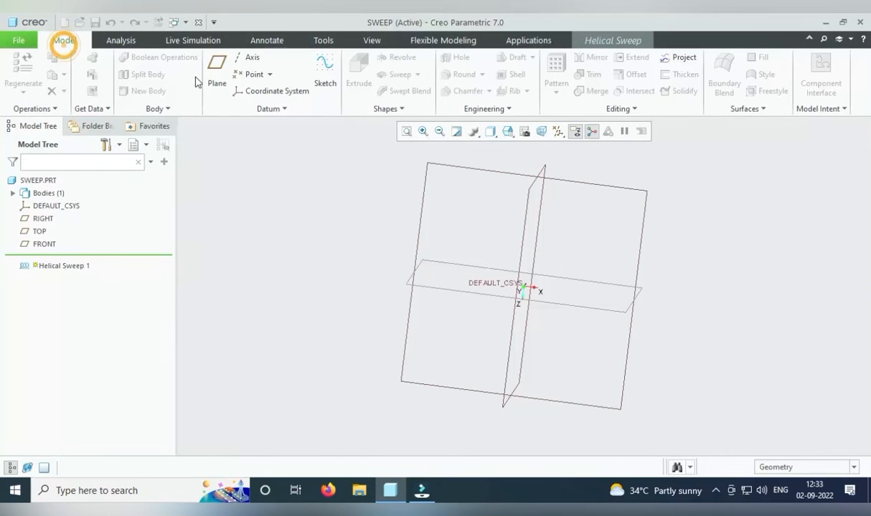
pyautogui.click(323, 76)
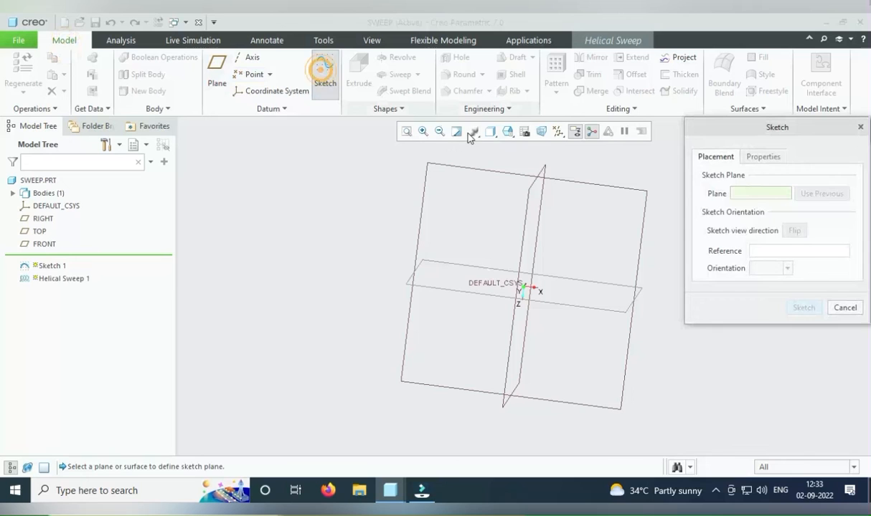
pyautogui.click(647, 196)
pyautogui.click(799, 308)
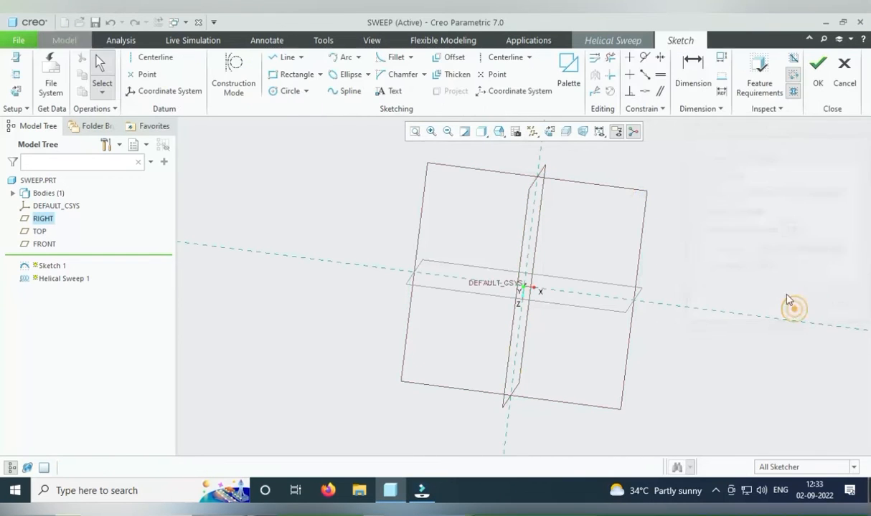
pyautogui.click(554, 130)
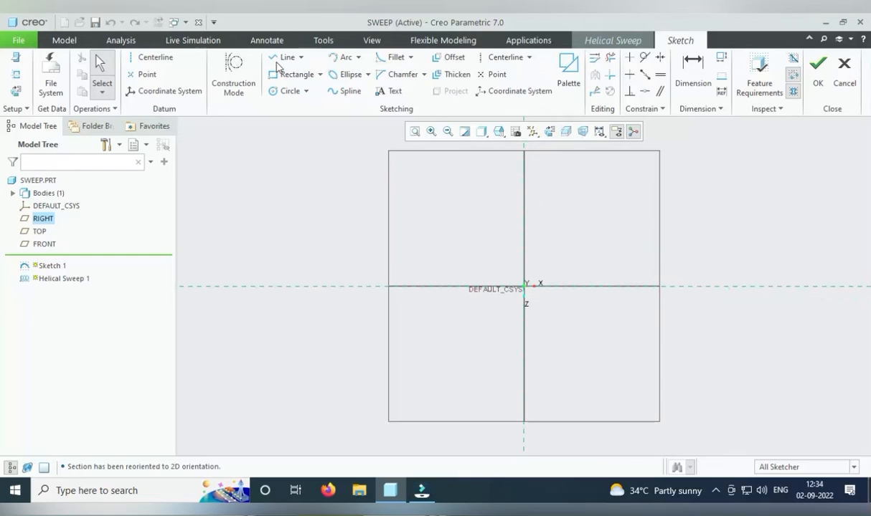
# - Sketch a vertical datum centerline through the origin and a vertical line about 180 mm long rising from the horizontal reference, about 80 mm to its left
pyautogui.click(161, 58)
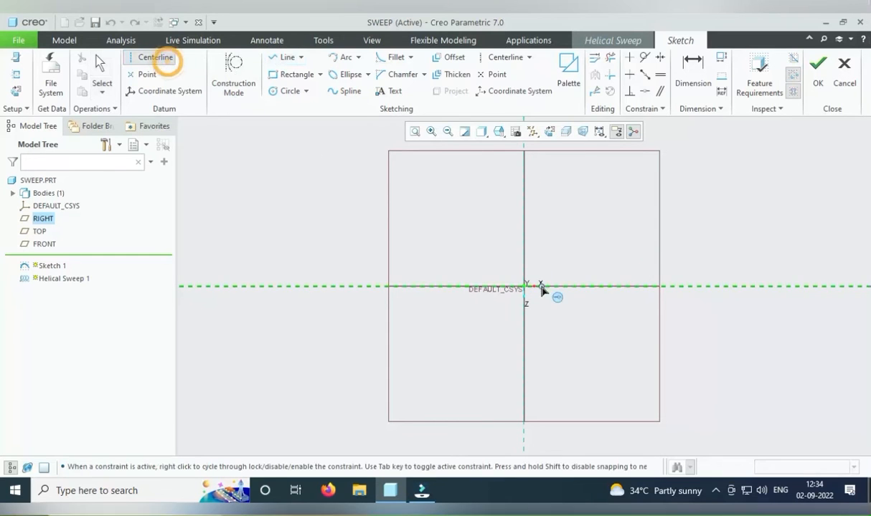
pyautogui.click(522, 232)
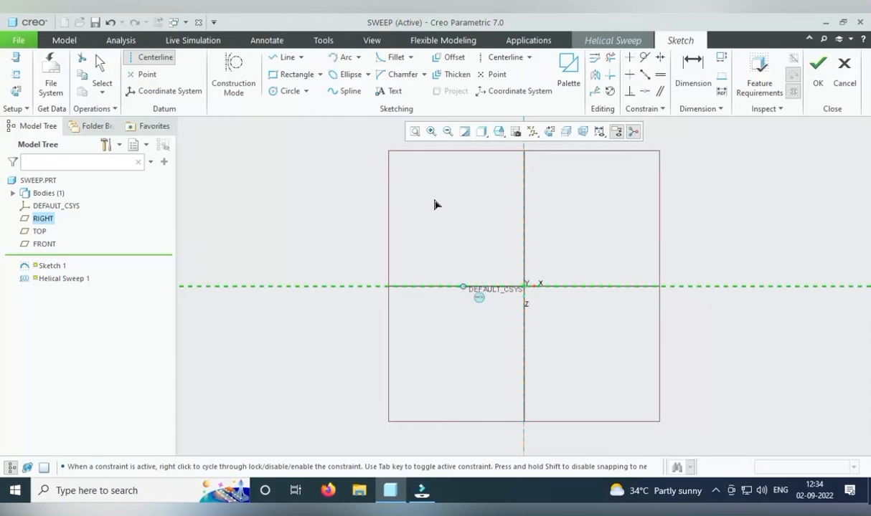
pyautogui.click(273, 58)
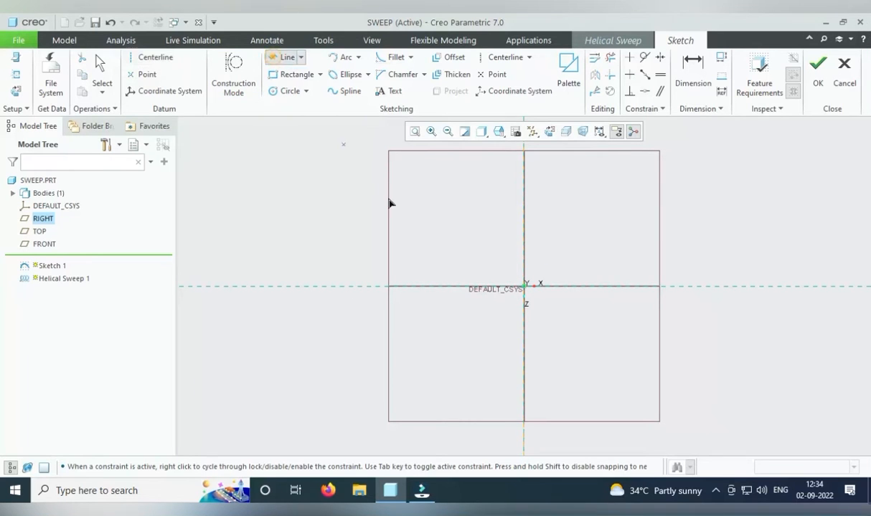
pyautogui.click(481, 287)
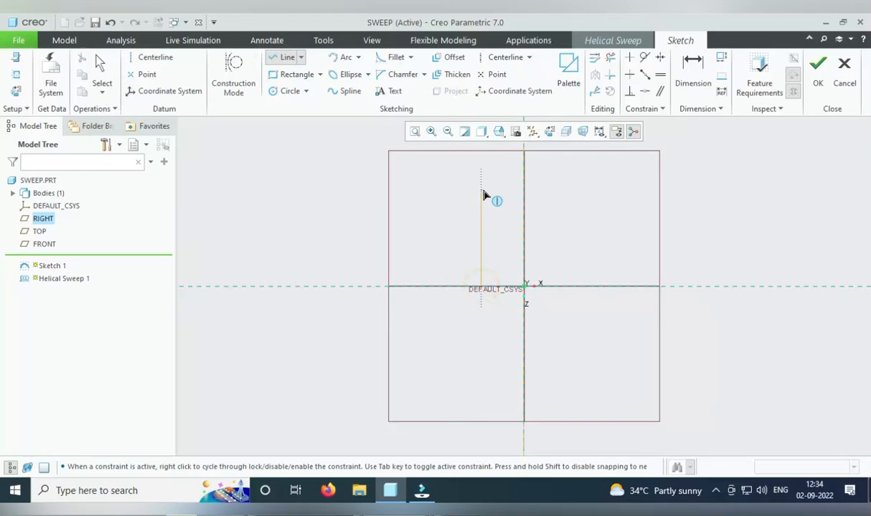
pyautogui.click(451, 189)
pyautogui.middleClick(447, 194)
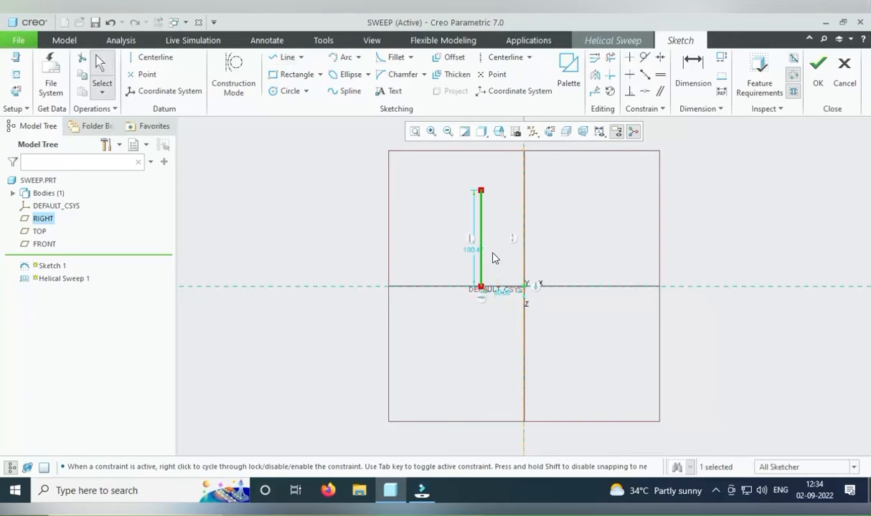
# - Set the profile line's length to 200 mm and its distance from the centerline to 80 mm, and return to the helical sweep with the finished sketch
pyautogui.doubleClick(472, 252)
pyautogui.write('2')
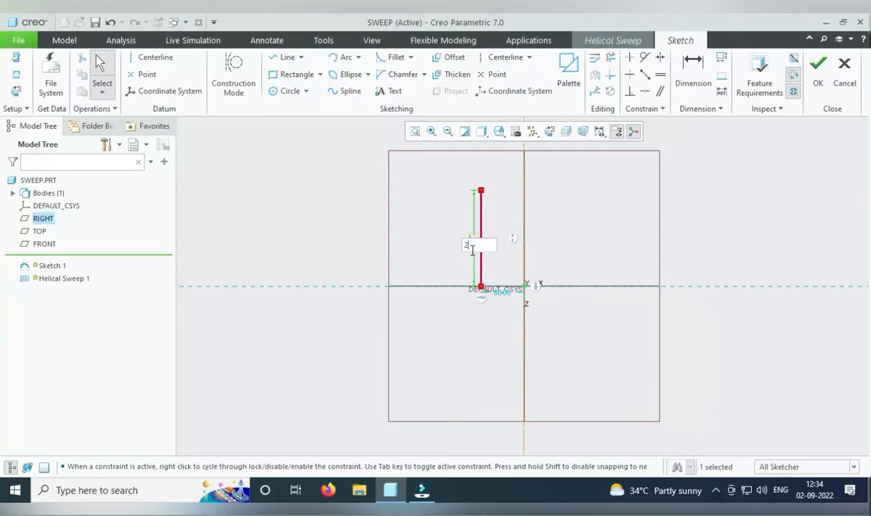
pyautogui.write('00')
pyautogui.press('Return')
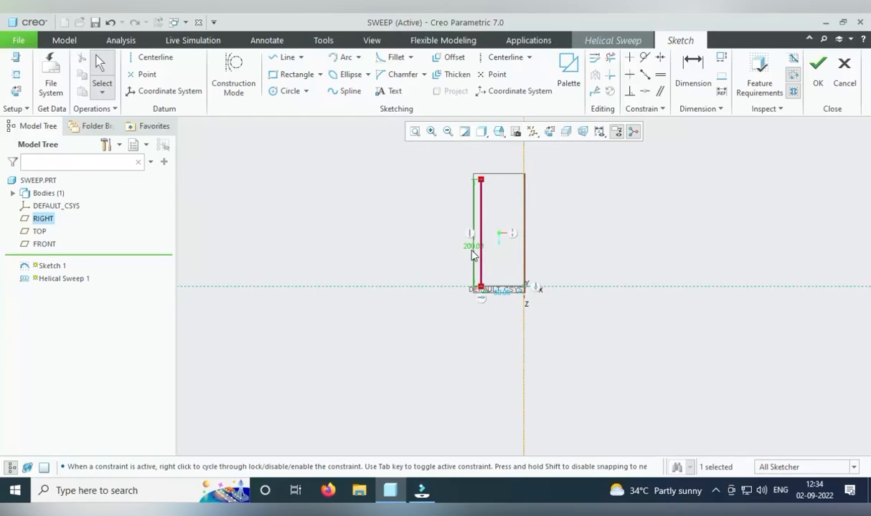
pyautogui.doubleClick(507, 297)
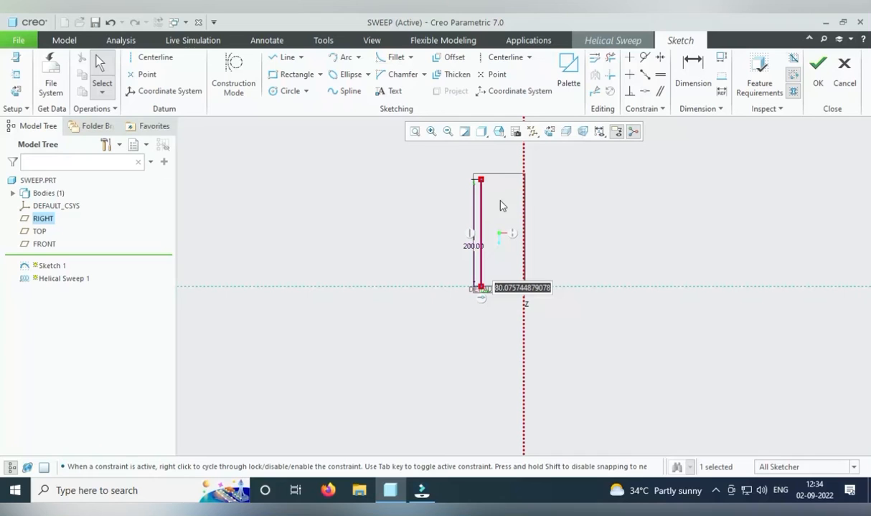
pyautogui.write('80')
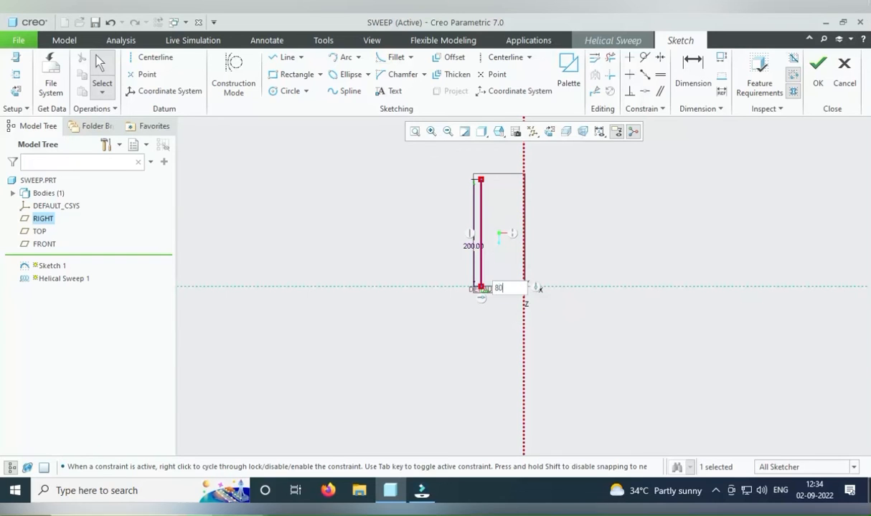
pyautogui.press('Return')
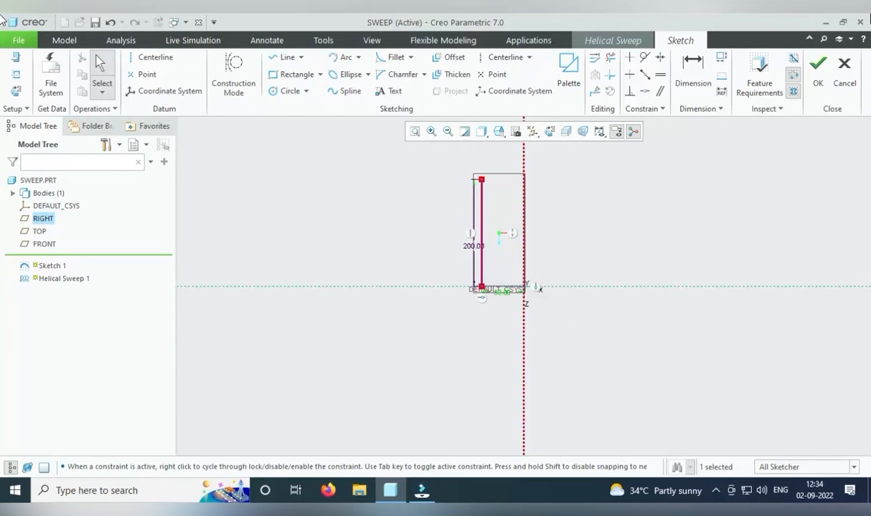
pyautogui.click(818, 68)
pyautogui.click(645, 41)
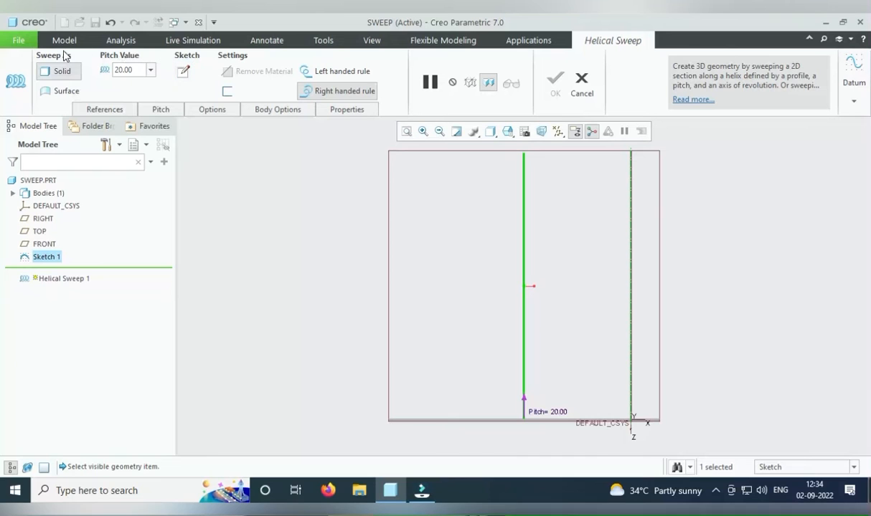
# - Open the helical sweep's section sketch and draw a circle about 16 mm in diameter centred on the upper end of the profile line
pyautogui.click(183, 71)
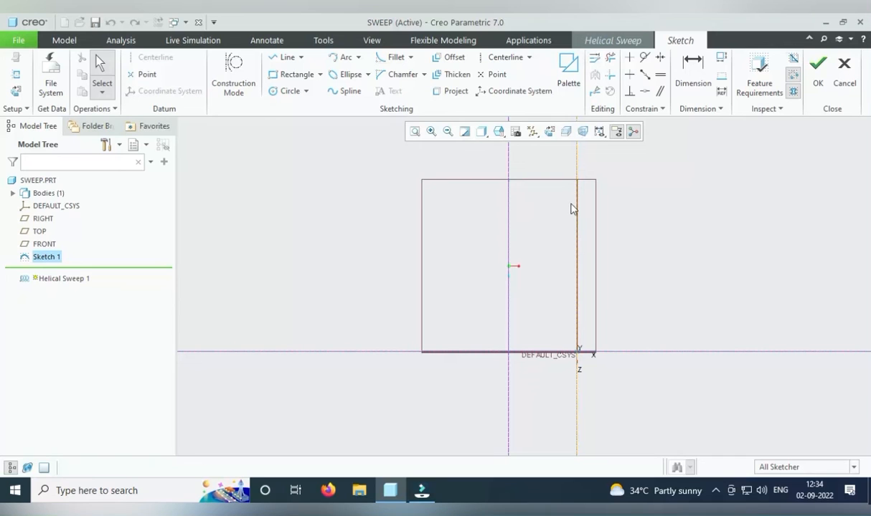
pyautogui.click(285, 91)
pyautogui.scroll(5, 577, 190)
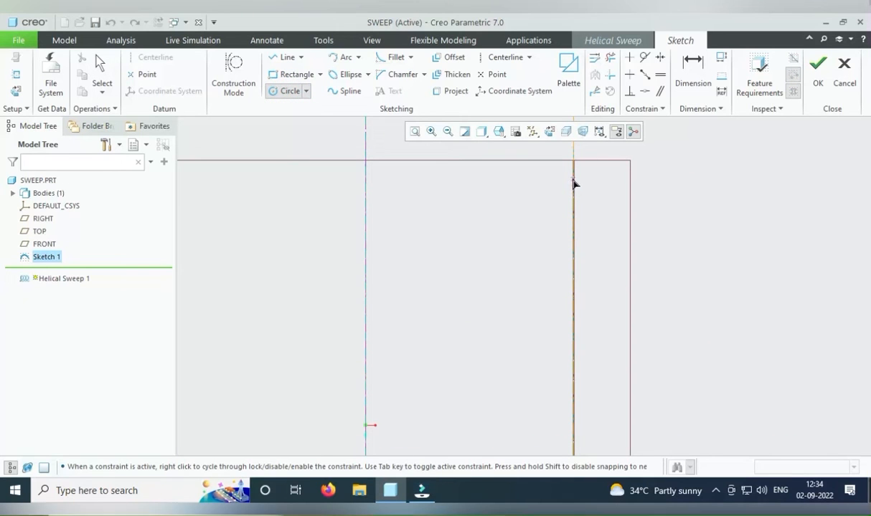
pyautogui.scroll(-5, 496, 182)
pyautogui.scroll(2, 496, 182)
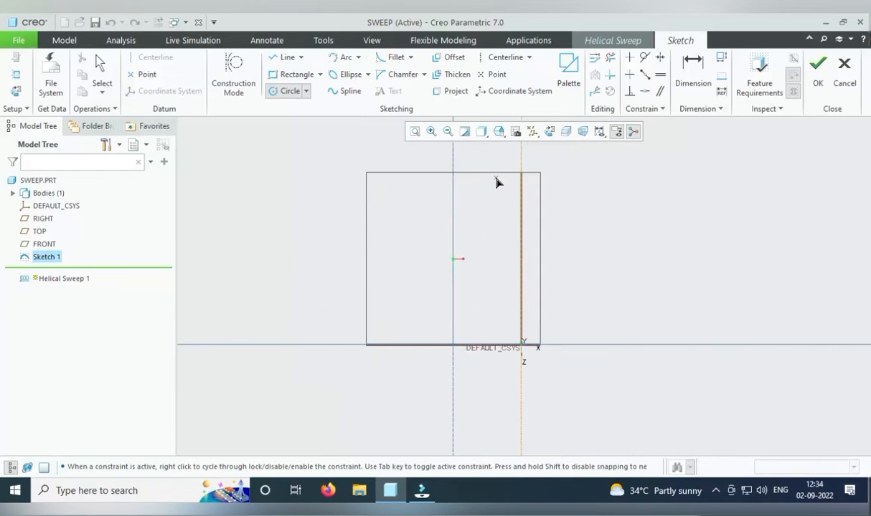
pyautogui.scroll(3, 449, 178)
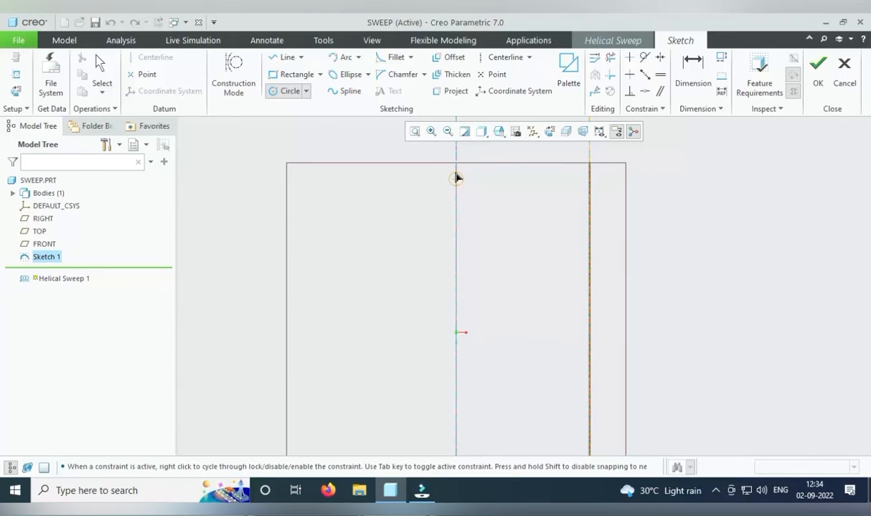
pyautogui.click(456, 174)
pyautogui.click(447, 178)
pyautogui.middleClick(413, 179)
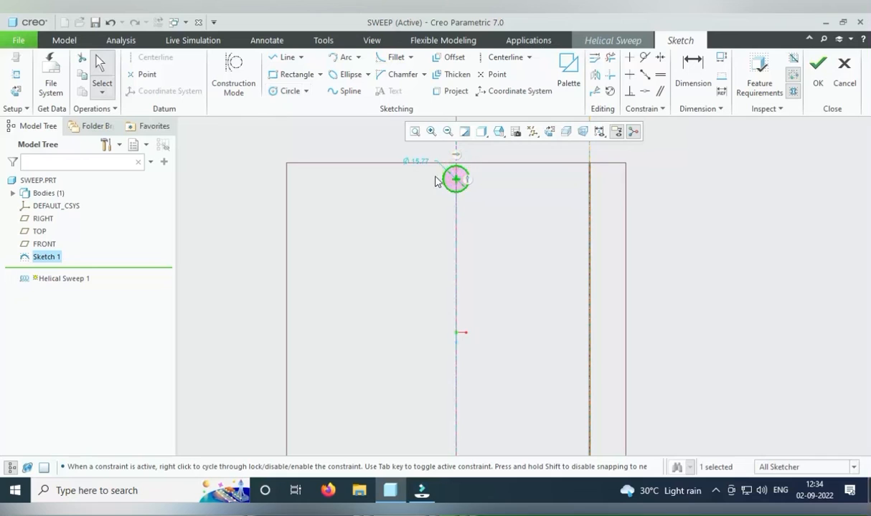
# - Set the section circle's diameter to 15 mm and finish the section sketch
pyautogui.doubleClick(416, 161)
pyautogui.write('15')
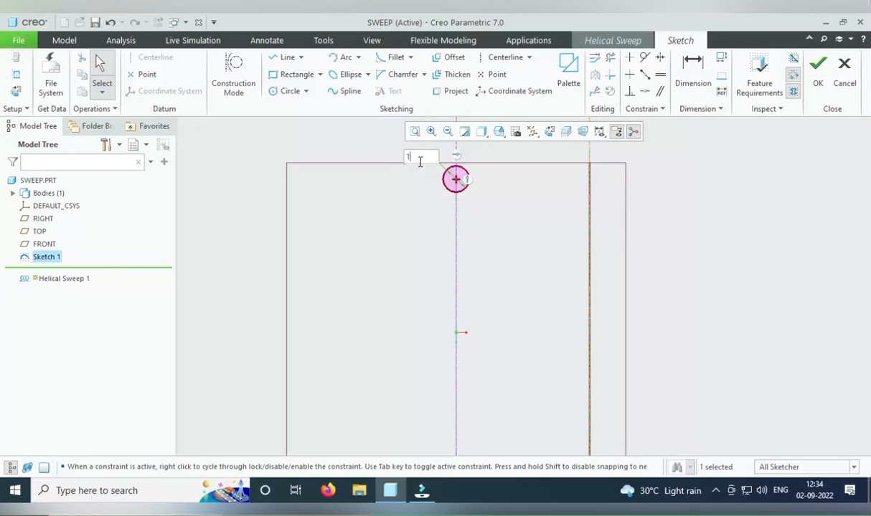
pyautogui.press('Return')
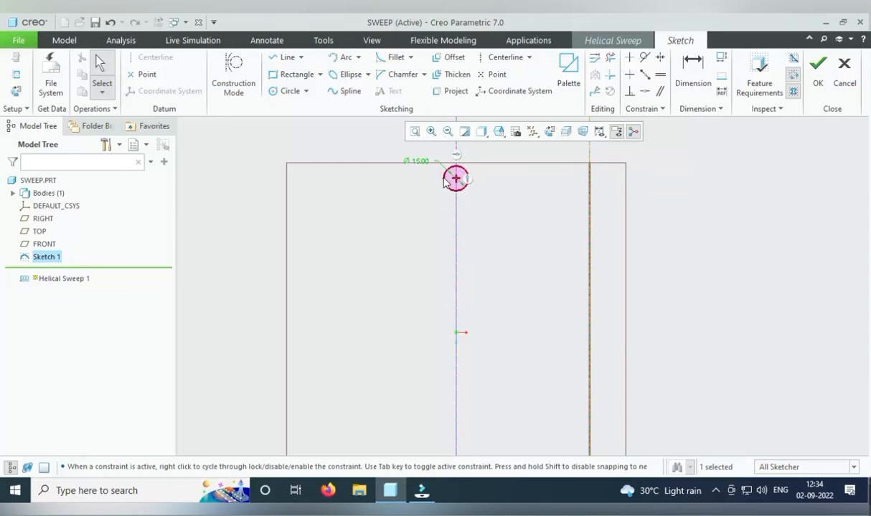
pyautogui.scroll(5, 462, 265)
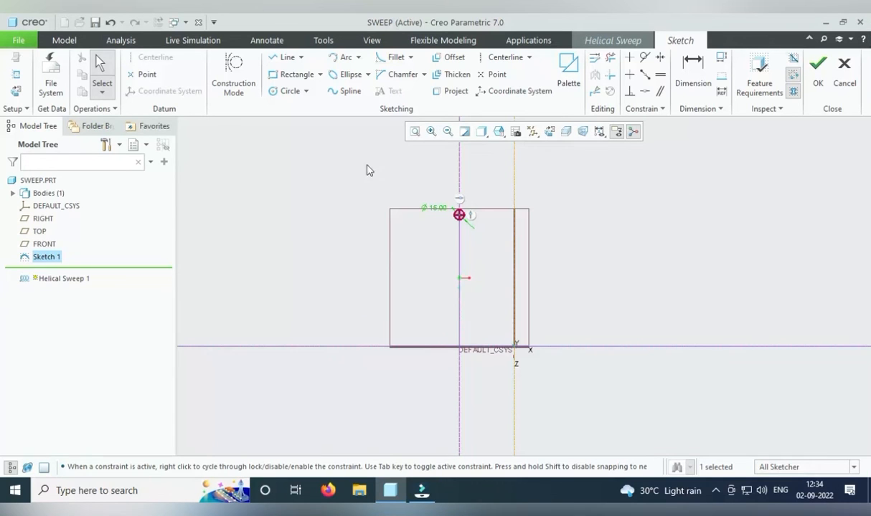
pyautogui.click(818, 69)
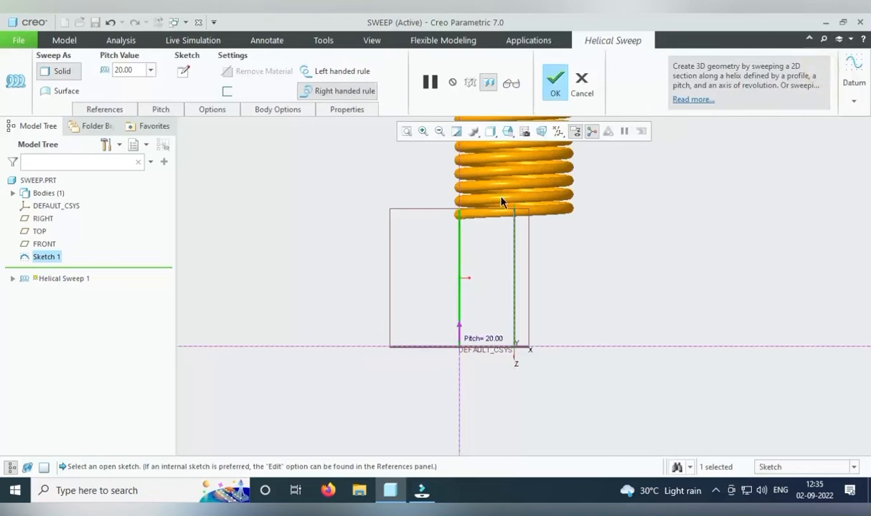
# - Flip the helix start to the upper end of the profile line and set the coil pitch to 30 mm
pyautogui.click(458, 325)
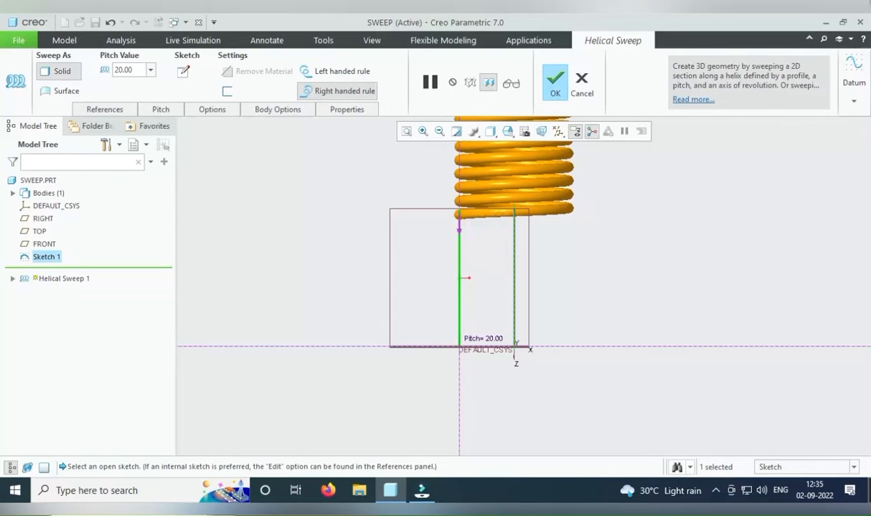
pyautogui.moveTo(463, 226)
pyautogui.mouseDown(button='middle')
pyautogui.moveTo(492, 225)
pyautogui.moveTo(476, 208)
pyautogui.moveTo(460, 218)
pyautogui.moveTo(471, 211)
pyautogui.moveTo(474, 229)
pyautogui.moveTo(480, 220)
pyautogui.moveTo(478, 237)
pyautogui.mouseUp(button='middle')
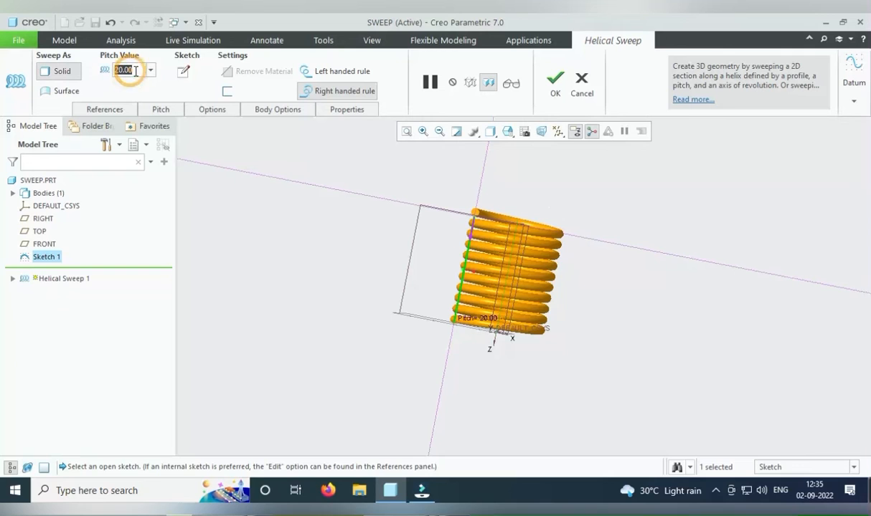
pyautogui.write('30')
pyautogui.press('Return')
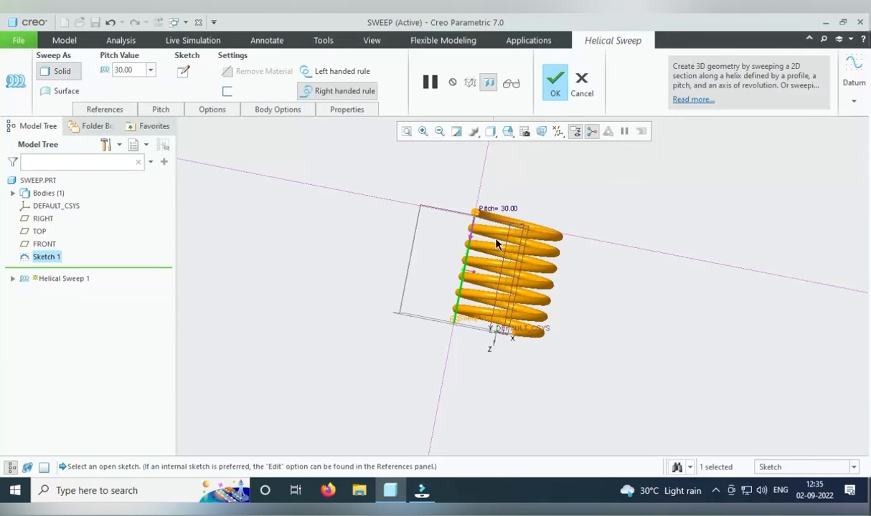
pyautogui.moveTo(495, 244); pyautogui.dragTo(494, 224, button='middle')
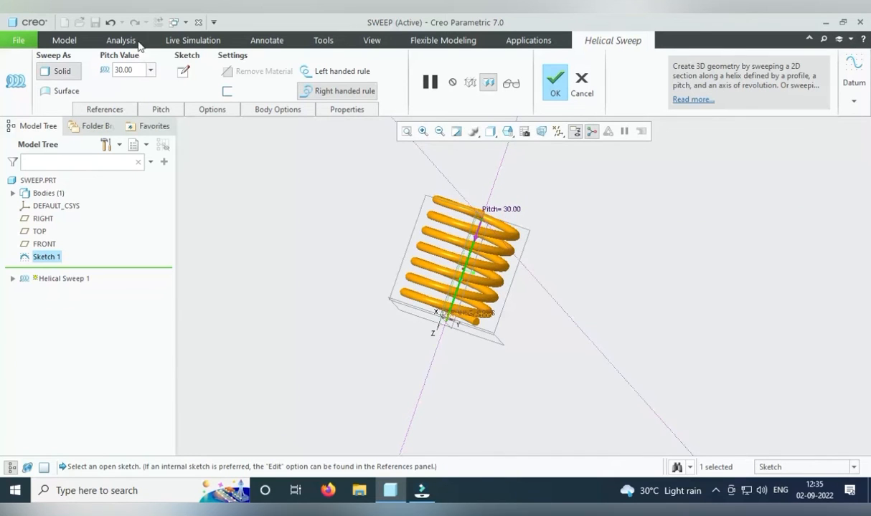
# - Try the helical sweep as a surface, examine the coil's upper end, and return it to a solid
pyautogui.click(64, 90)
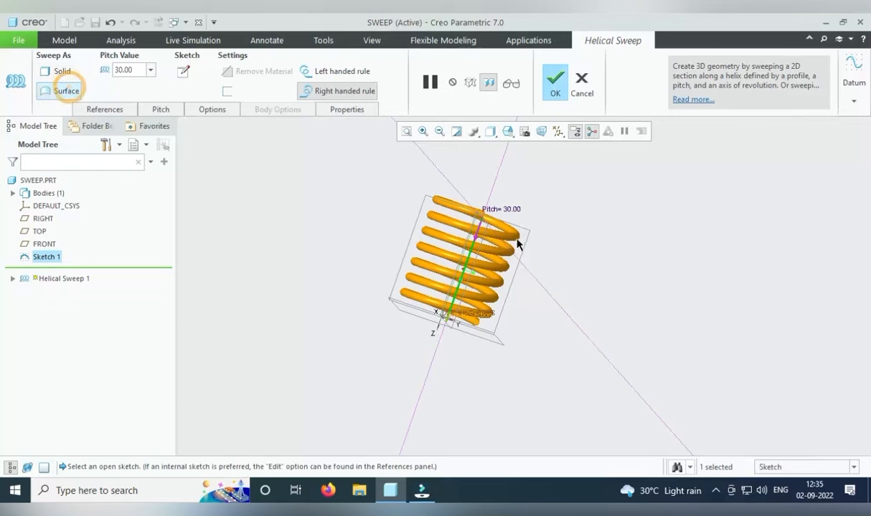
pyautogui.scroll(6, 493, 214)
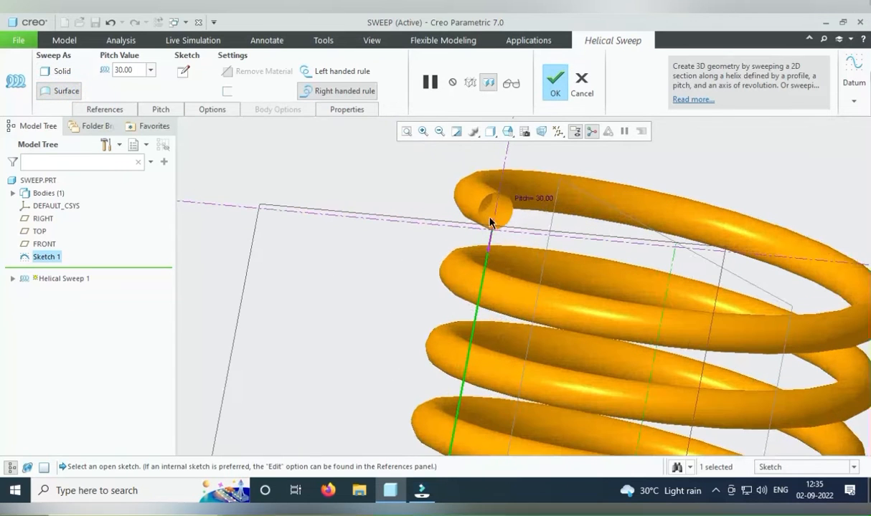
pyautogui.click(60, 71)
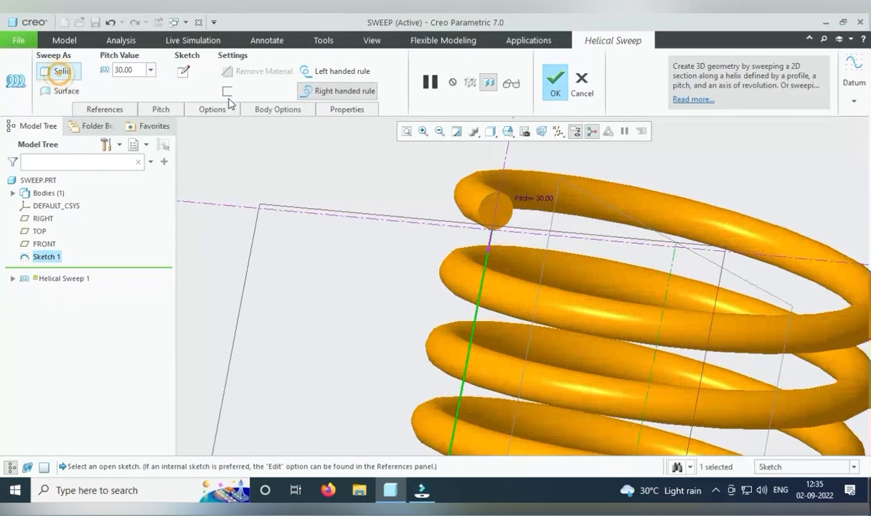
# - Make the helical sweep thin-walled with a thickness of 5 mm and inspect the coil's hollow end
pyautogui.click(226, 91)
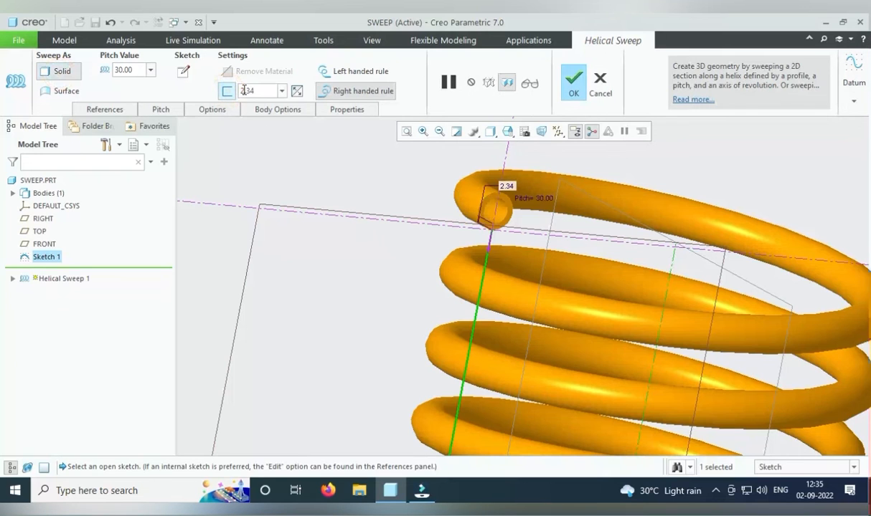
pyautogui.write('5')
pyautogui.press('Return')
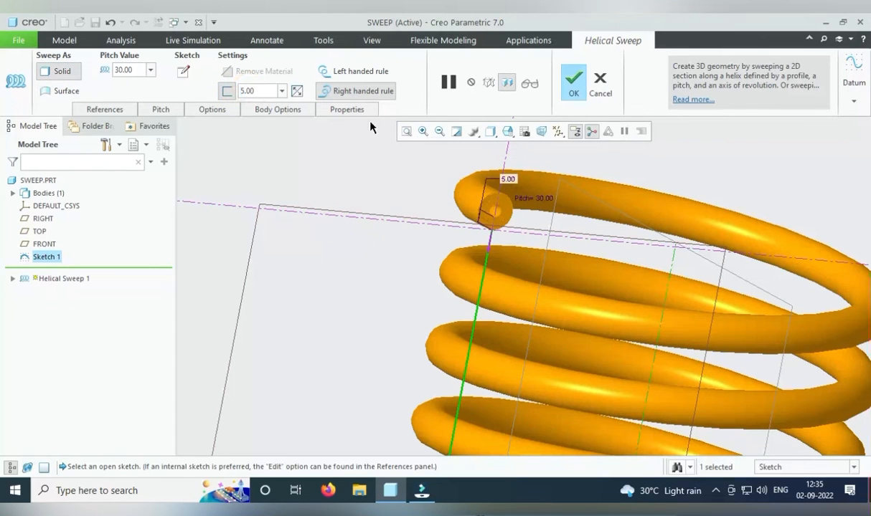
pyautogui.scroll(-5, 350, 178)
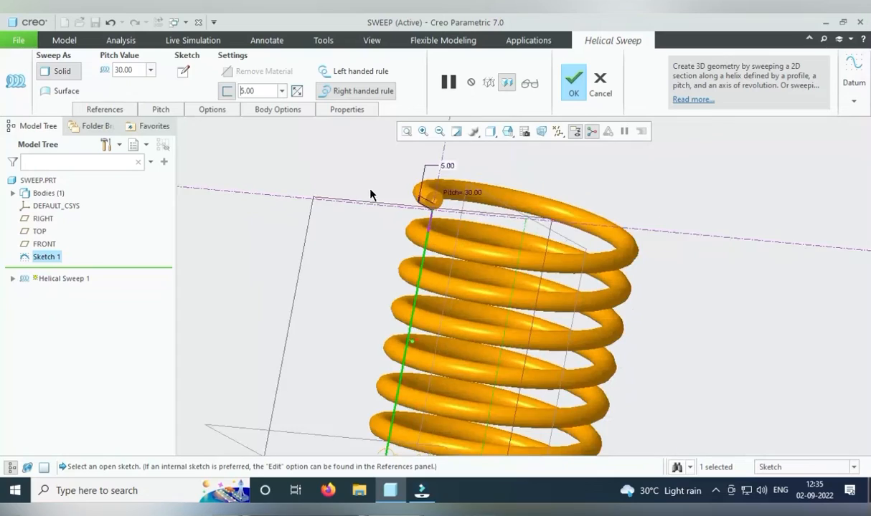
pyautogui.moveTo(350, 178); pyautogui.dragTo(393, 215, button='middle')
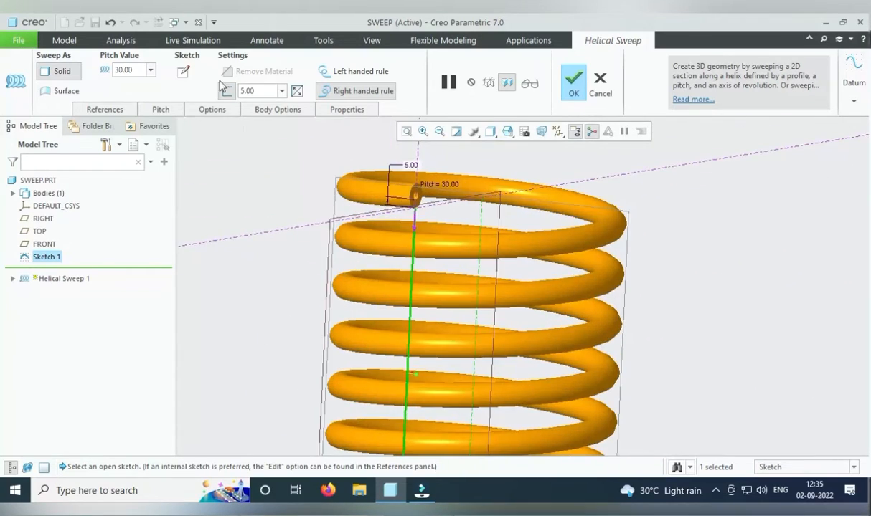
# - Compare the left-handed and right-handed rules on the coil and leave the helical sweep left-handed
pyautogui.click(357, 71)
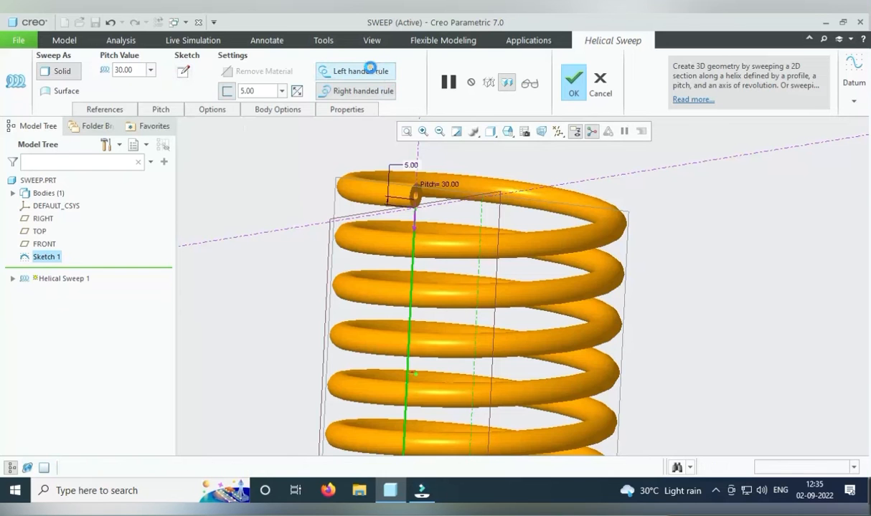
pyautogui.moveTo(560, 290); pyautogui.dragTo(515, 369, button='middle')
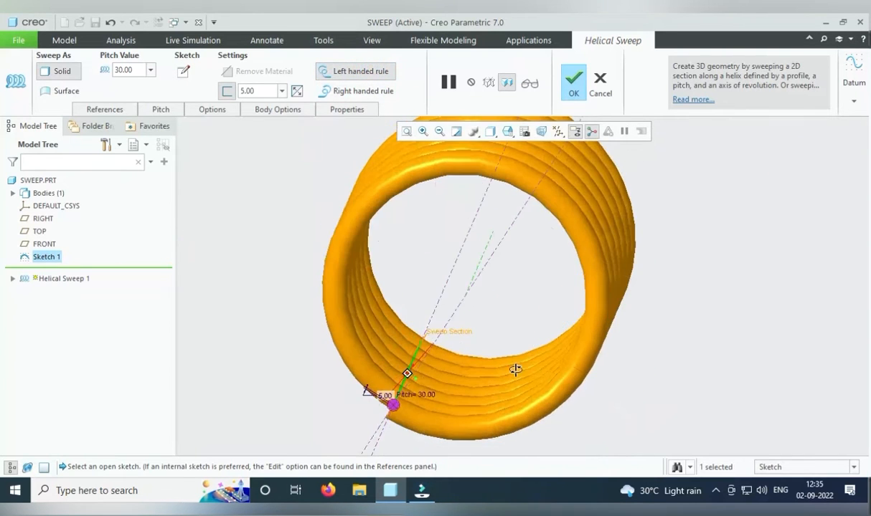
pyautogui.click(363, 90)
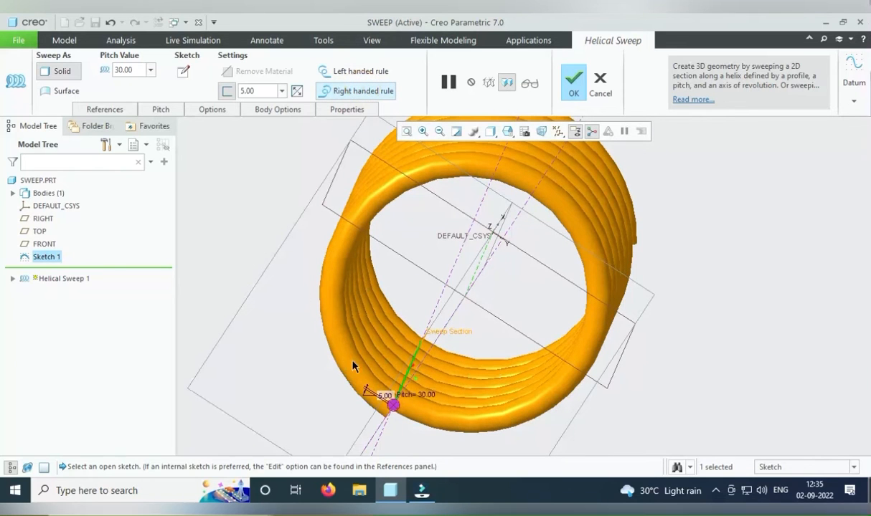
pyautogui.click(337, 72)
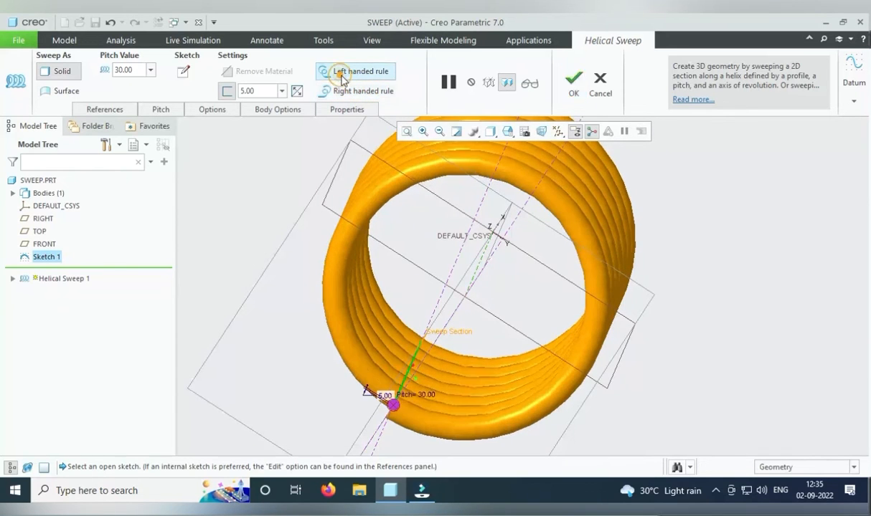
# - Edit the helical sweep's section sketch and delete the 15 mm diameter circle at the helix start
pyautogui.moveTo(294, 187); pyautogui.dragTo(311, 144, button='middle')
pyautogui.scroll(3, 331, 185)
pyautogui.scroll(-2, 330, 185)
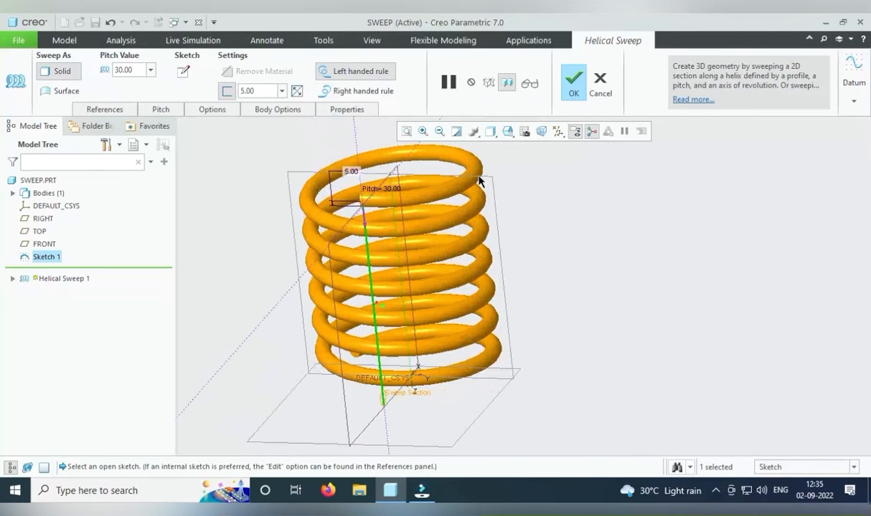
pyautogui.click(185, 68)
pyautogui.click(552, 132)
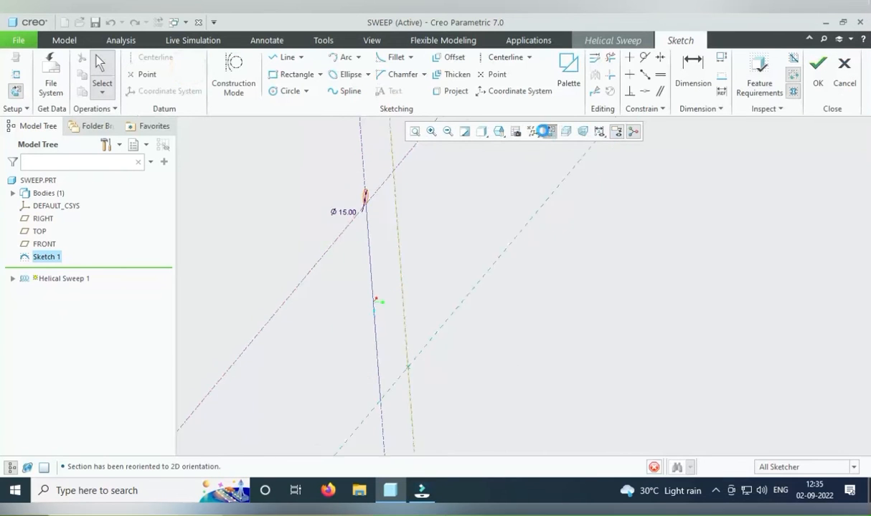
pyautogui.moveTo(319, 163); pyautogui.dragTo(377, 231)
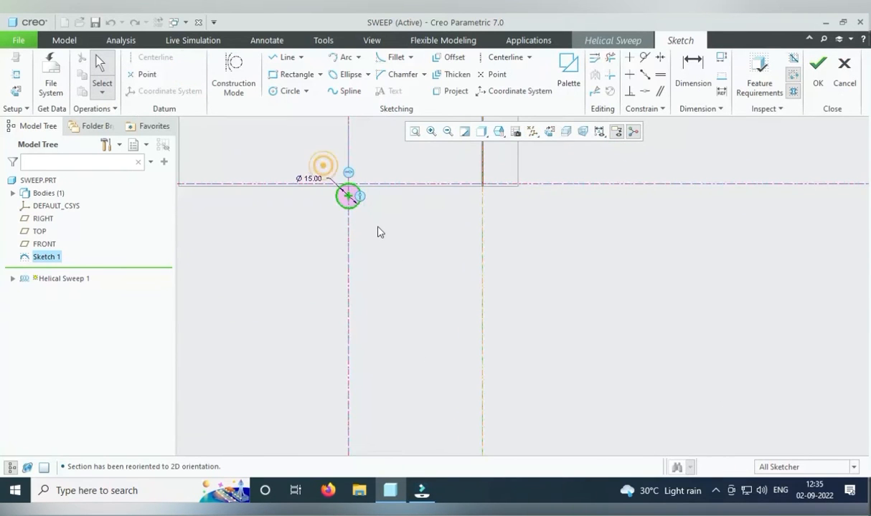
pyautogui.press('Delete')
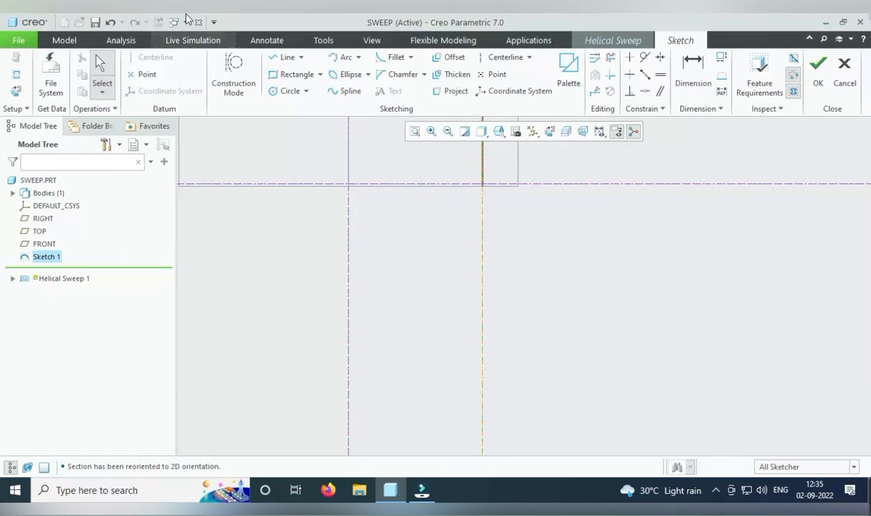
# - Draw a small center rectangle on the vertical reference in place of the circle and finish the section sketch
pyautogui.click(321, 75)
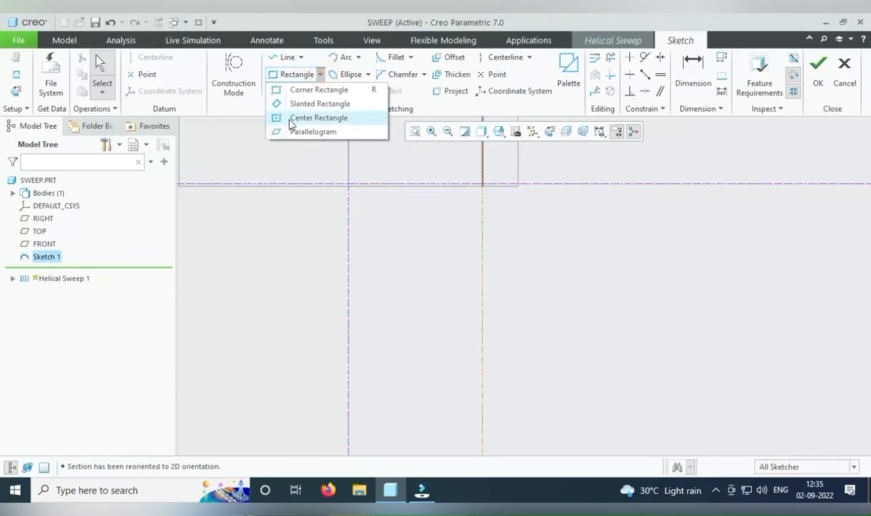
pyautogui.click(297, 118)
pyautogui.click(346, 195)
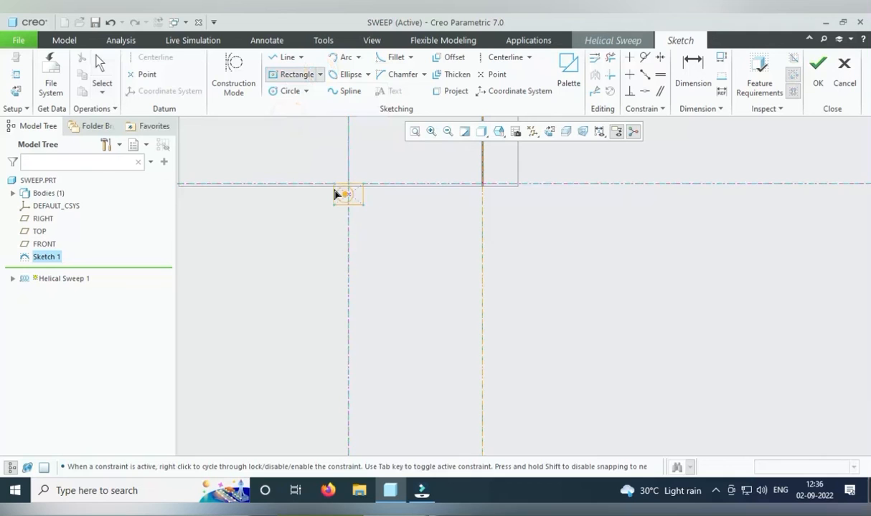
pyautogui.click(332, 185)
pyautogui.middleClick(331, 188)
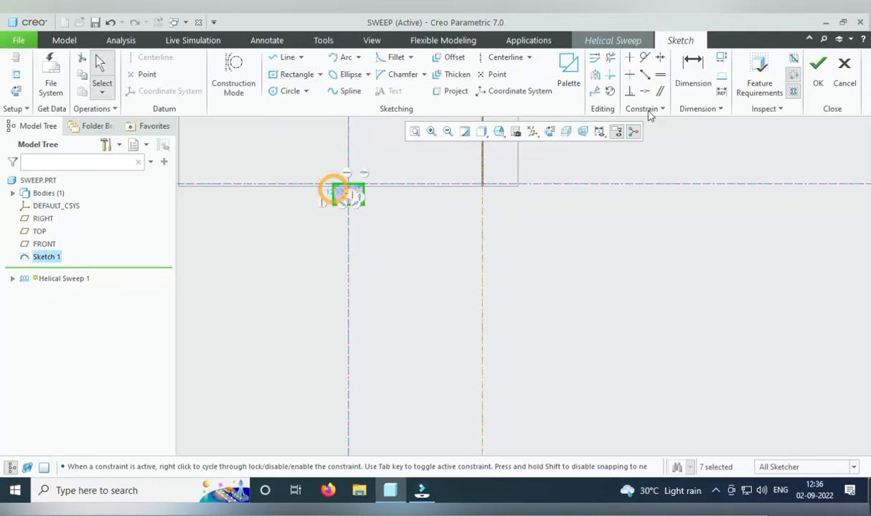
pyautogui.click(817, 72)
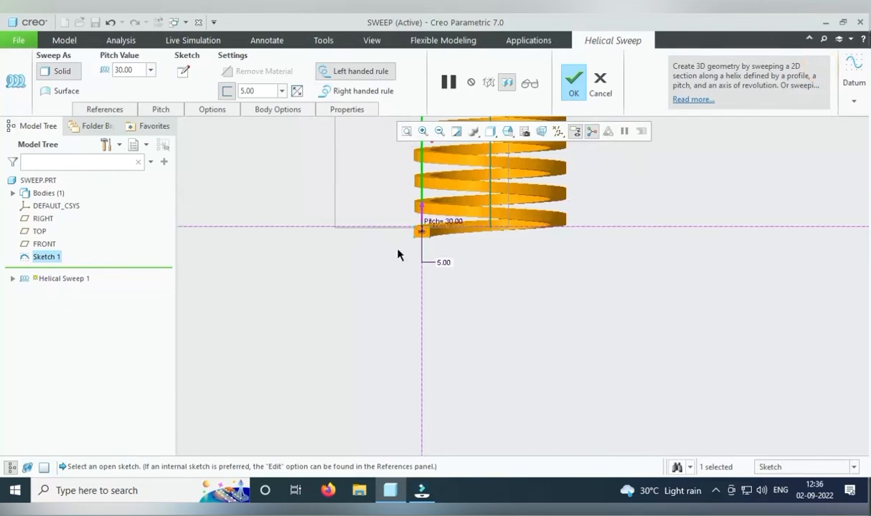
# - Flip the helix start to the upper end of the profile line and back to the lower end, inspecting the rectangular coil
pyautogui.click(421, 209)
pyautogui.scroll(4, 420, 237)
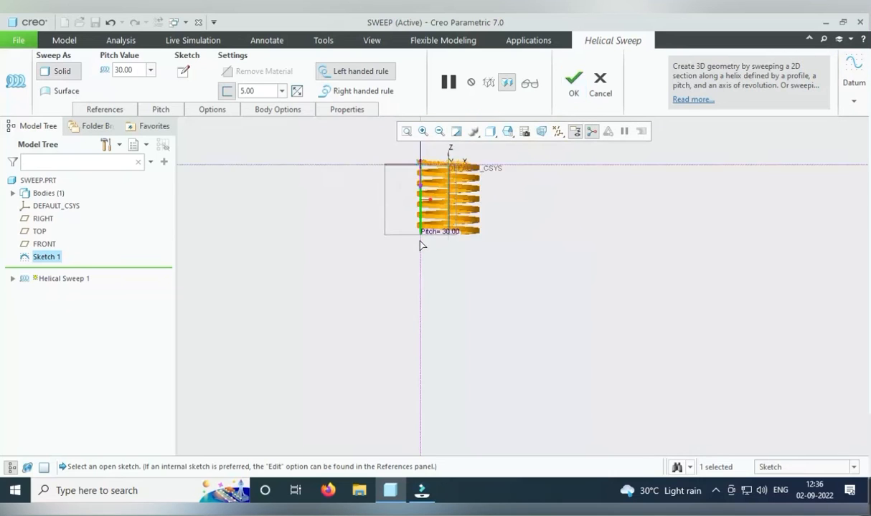
pyautogui.scroll(-3, 425, 203)
pyautogui.click(411, 177)
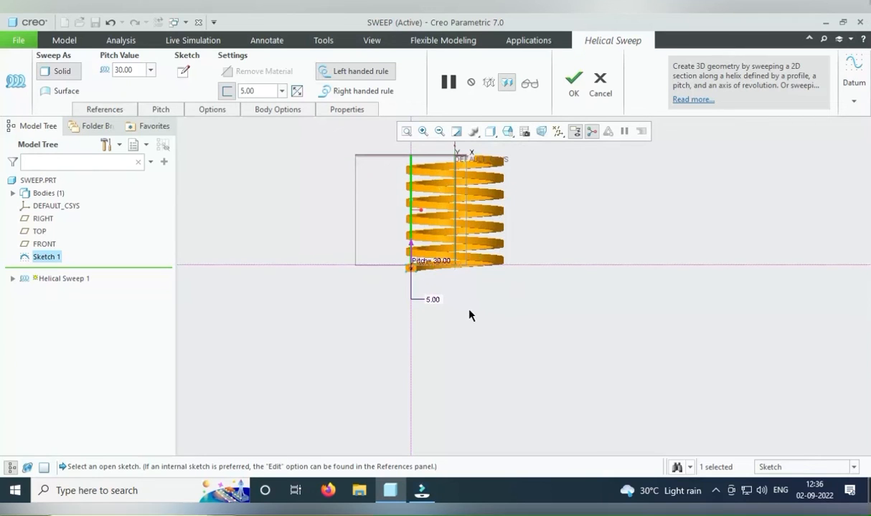
pyautogui.scroll(2, 468, 315)
pyautogui.scroll(-4, 468, 315)
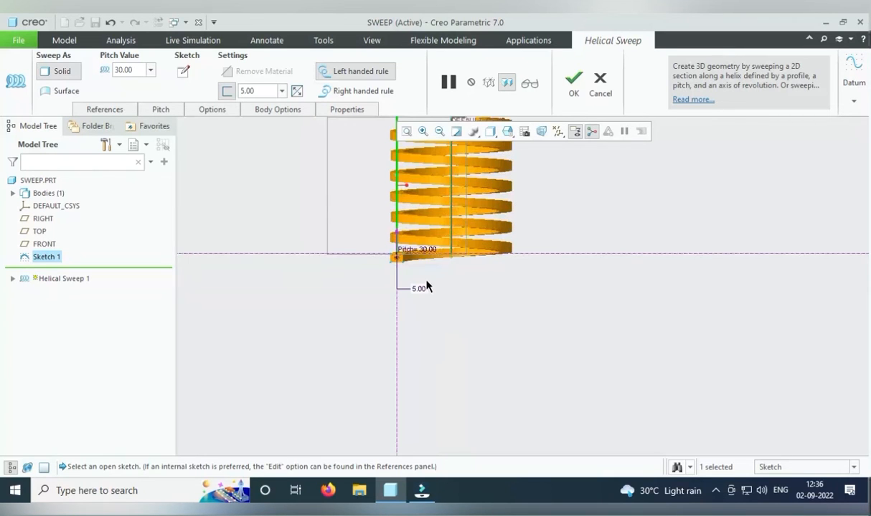
pyautogui.scroll(2, 426, 285)
pyautogui.moveTo(426, 283); pyautogui.dragTo(416, 185, button='middle')
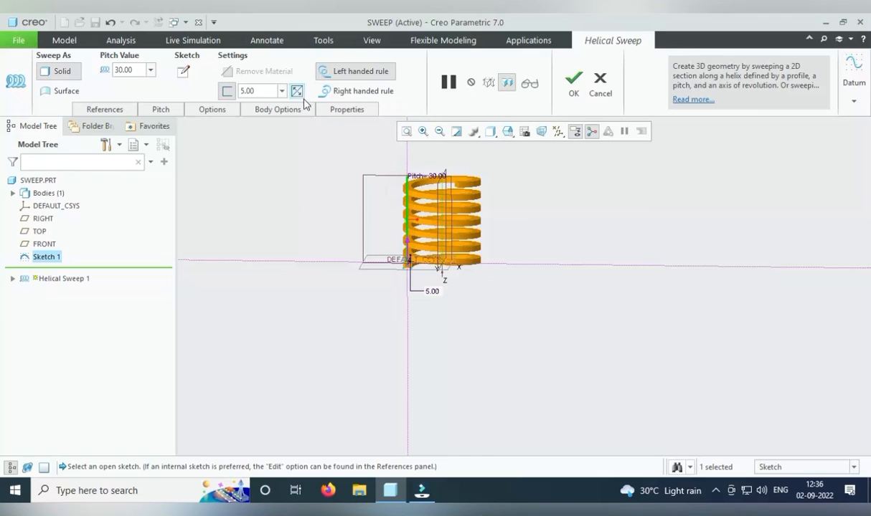
# - Keep the left-handed rule, switch the helical sweep to a surface, and complete the feature
pyautogui.click(348, 91)
pyautogui.click(344, 72)
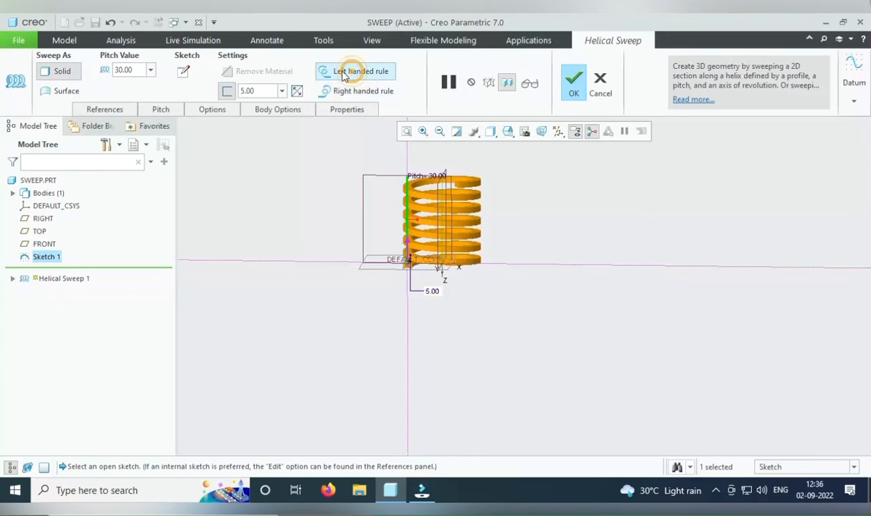
pyautogui.click(64, 91)
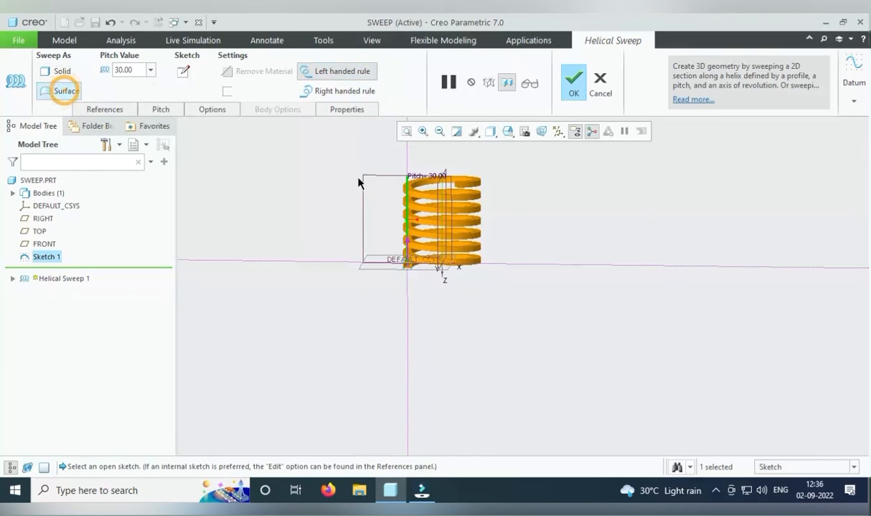
pyautogui.moveTo(359, 180); pyautogui.dragTo(462, 194, button='middle')
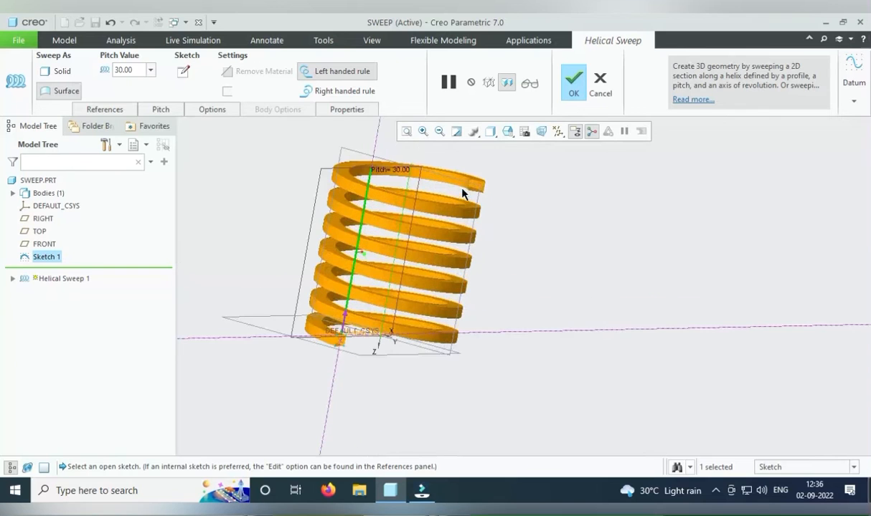
pyautogui.click(574, 80)
pyautogui.scroll(3, 486, 236)
pyautogui.moveTo(492, 238); pyautogui.dragTo(424, 222, button='middle')
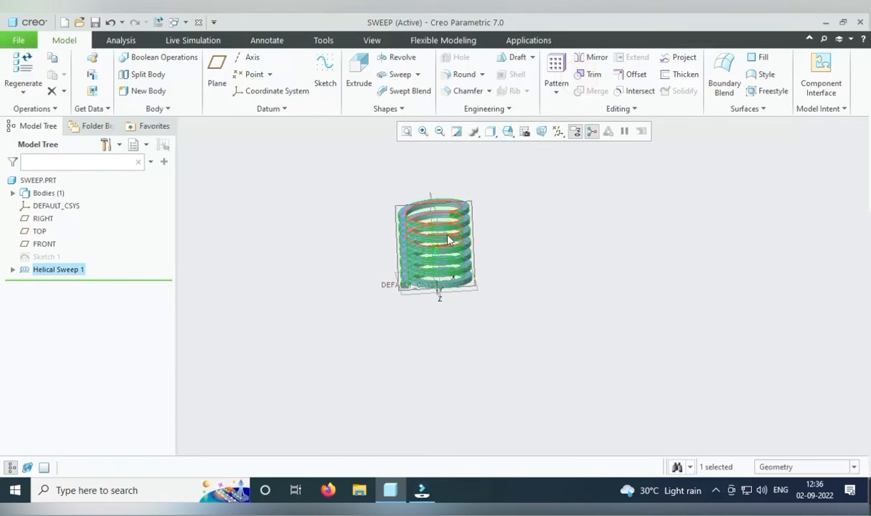
# - Save the part SWEEP.PRT in the extrude folder
pyautogui.click(419, 74)
pyautogui.click(271, 245)
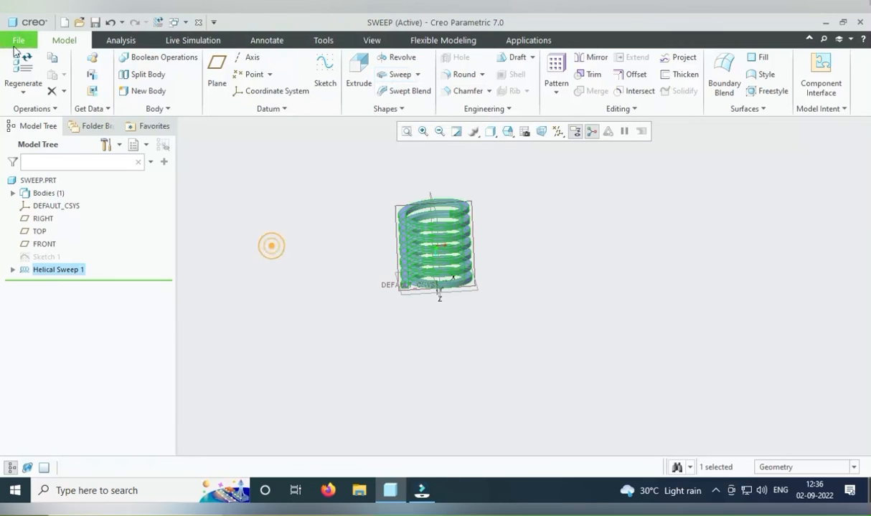
pyautogui.click(17, 41)
pyautogui.click(33, 109)
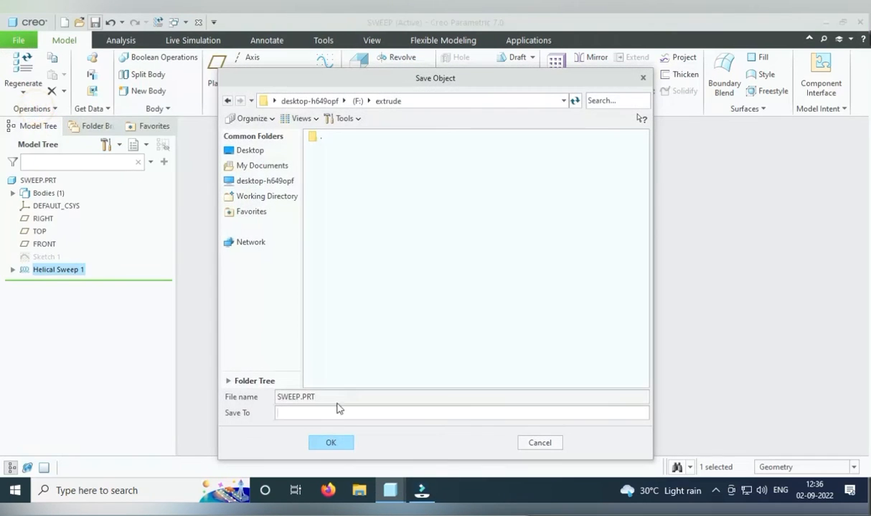
pyautogui.click(320, 443)
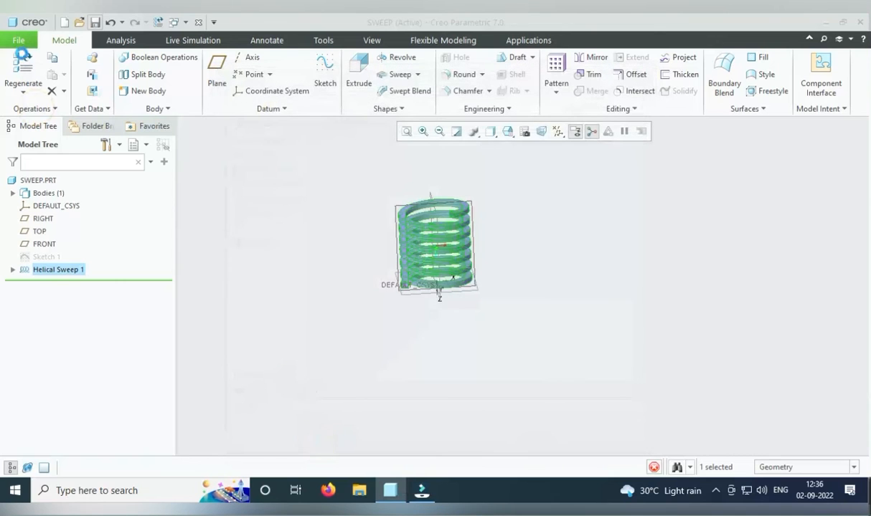
# - Save a copy of the part as a VDA (*.vda) file named sweep in the extrude folder
pyautogui.click(18, 41)
pyautogui.click(30, 132)
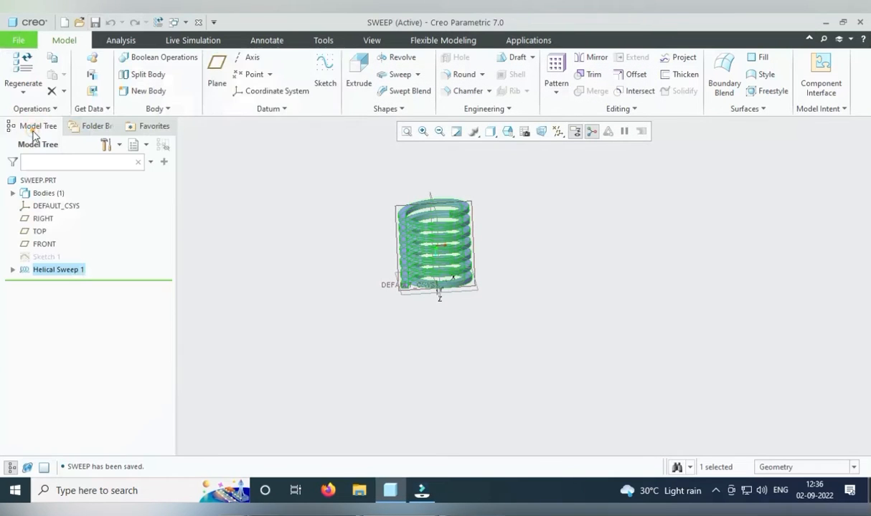
pyautogui.click(307, 412)
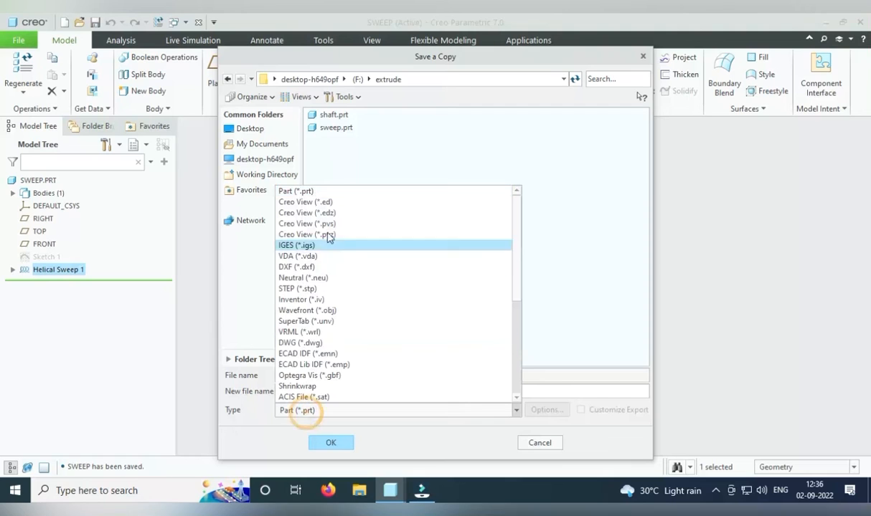
pyautogui.click(316, 257)
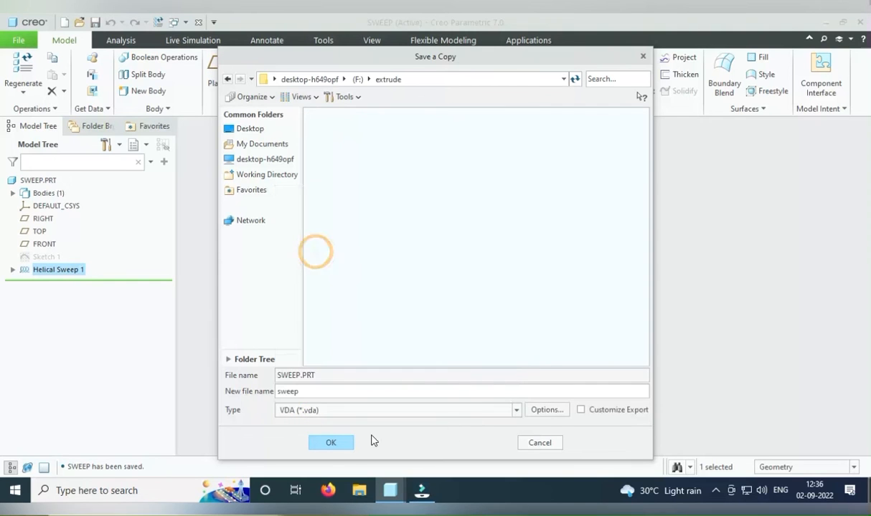
pyautogui.click(329, 442)
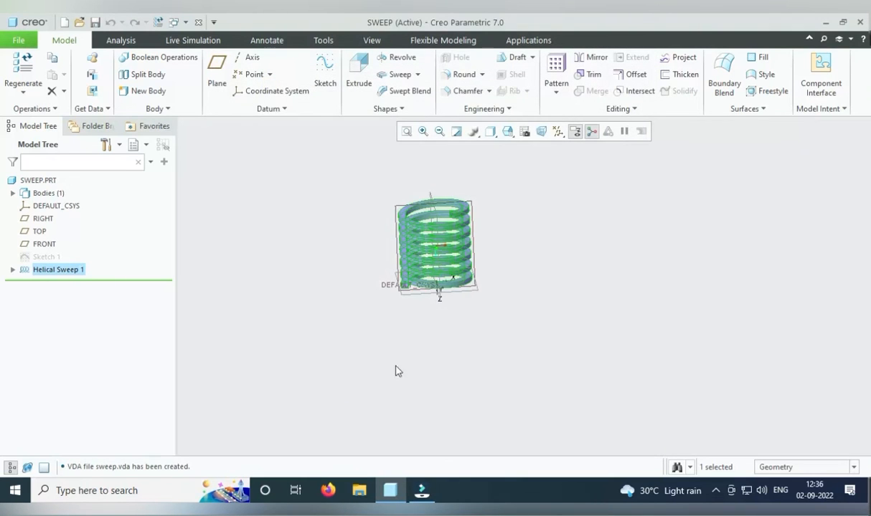
# - Refit the coil in the view and review the helical sweep's definition without changing it
pyautogui.click(405, 129)
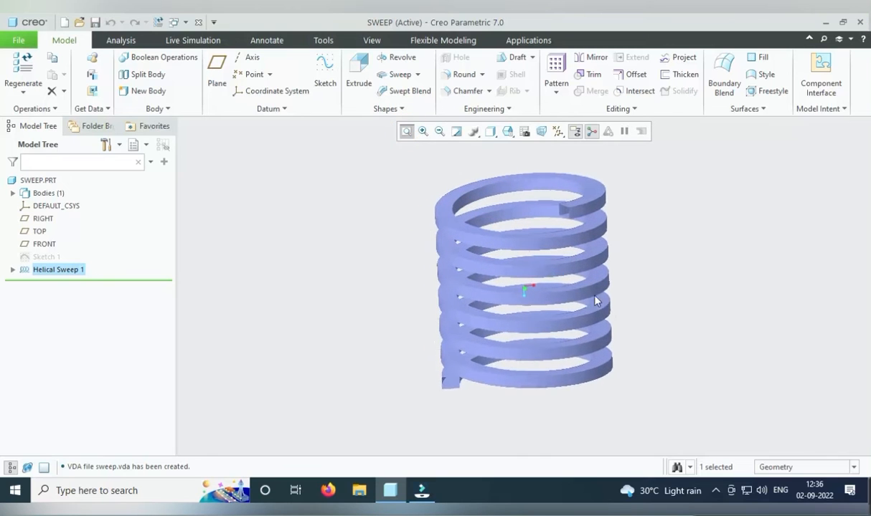
pyautogui.click(697, 295)
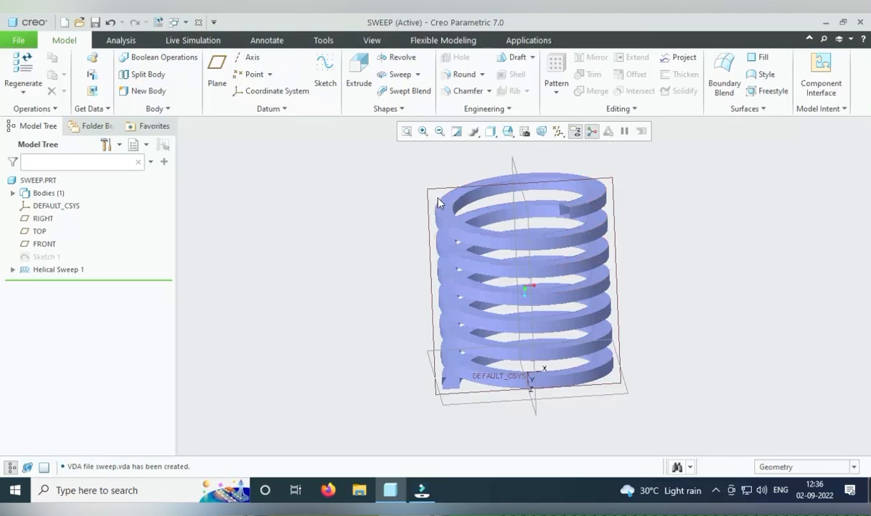
pyautogui.rightClick(58, 270)
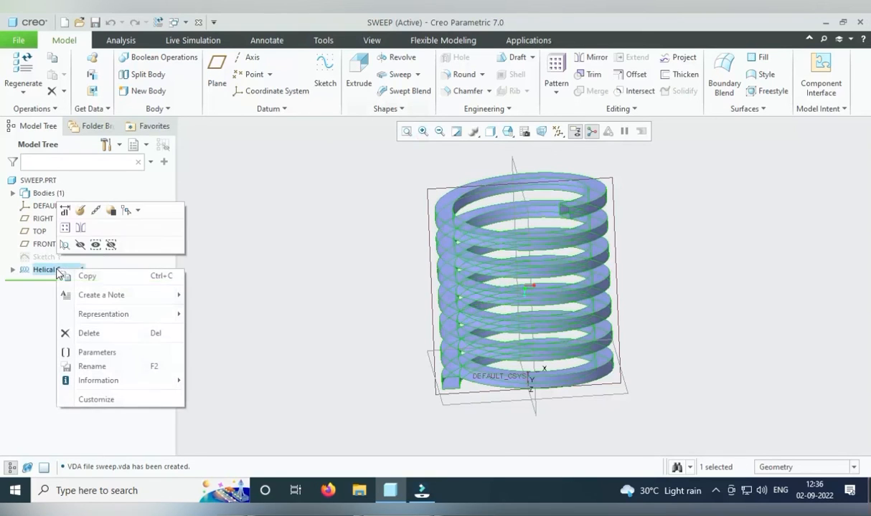
pyautogui.click(81, 211)
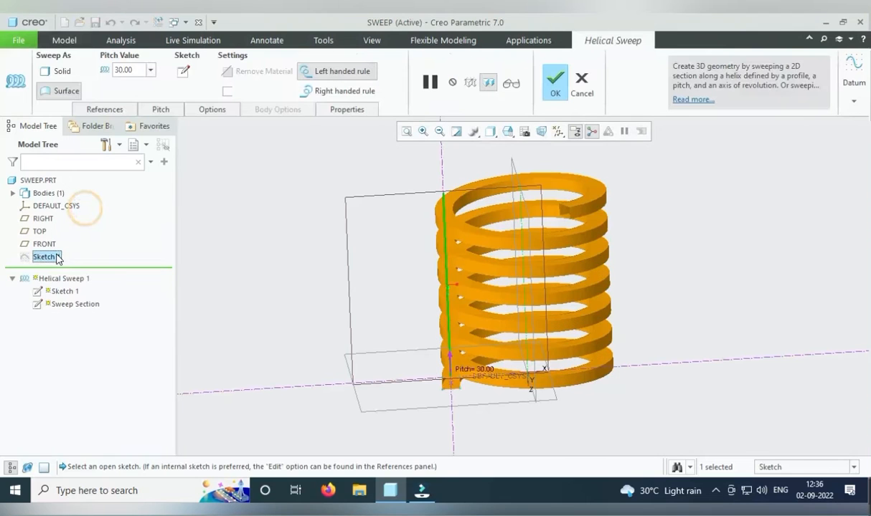
pyautogui.click(554, 80)
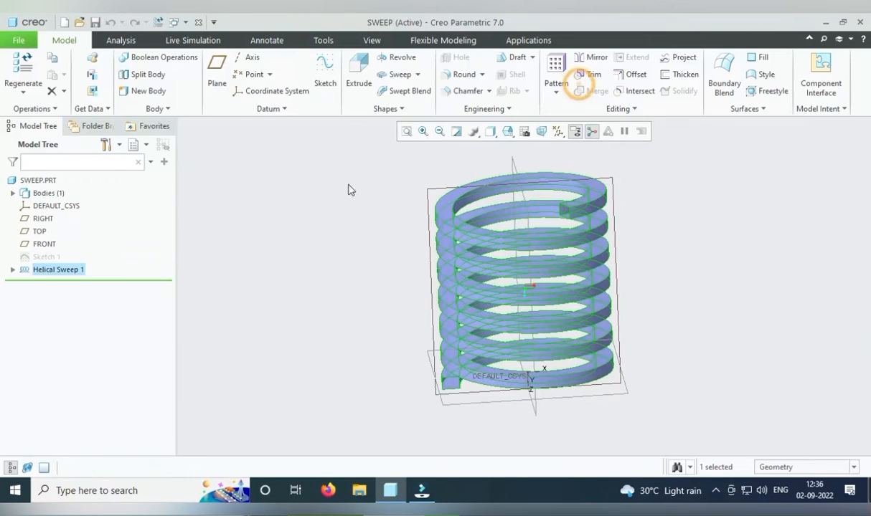
# - Redefine the helical sweep as a solid and accept the change
pyautogui.rightClick(33, 274)
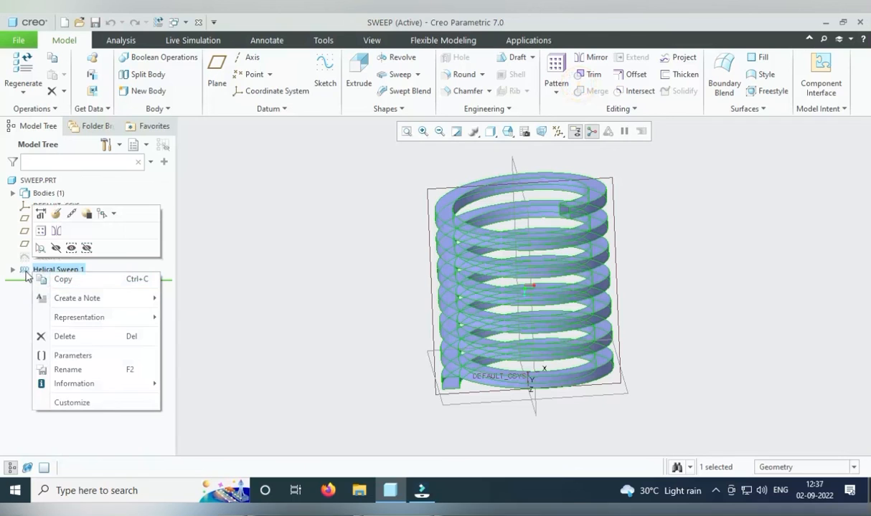
pyautogui.click(57, 217)
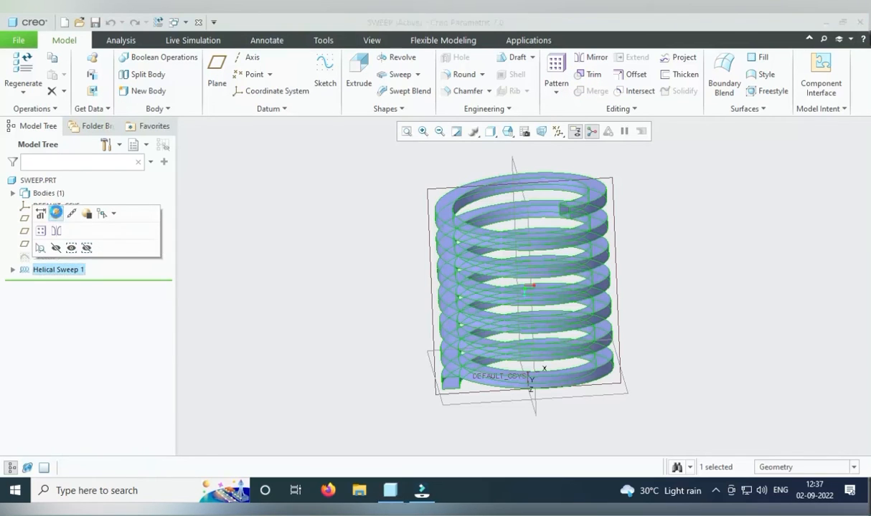
pyautogui.click(58, 71)
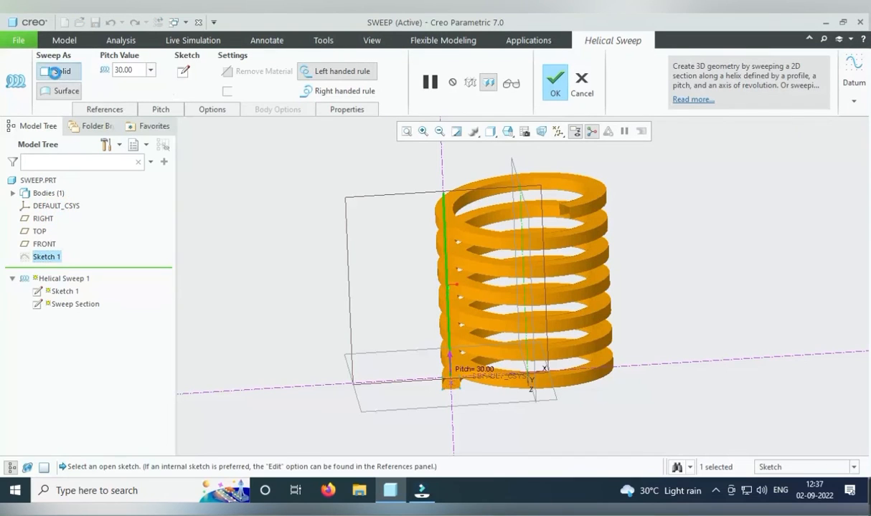
pyautogui.click(557, 83)
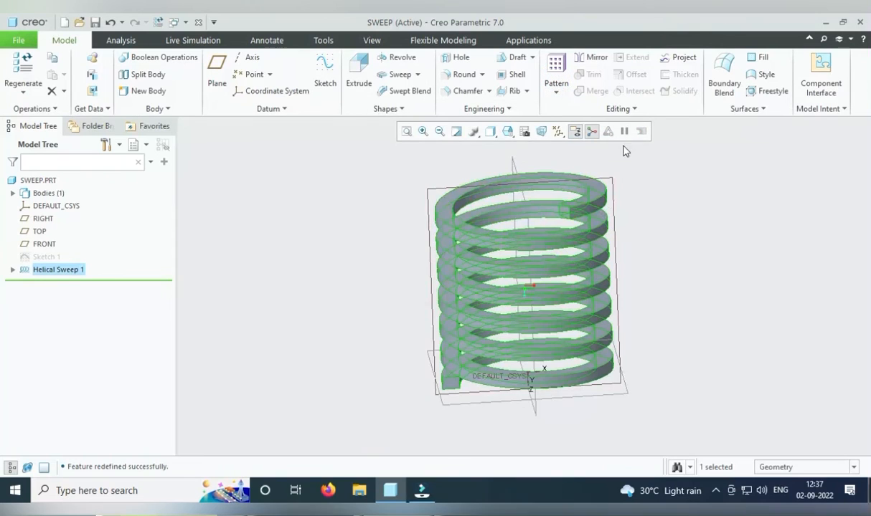
# - Start a Round on the helical coil and select the outer edge of its rectangular section
pyautogui.scroll(3, 545, 181)
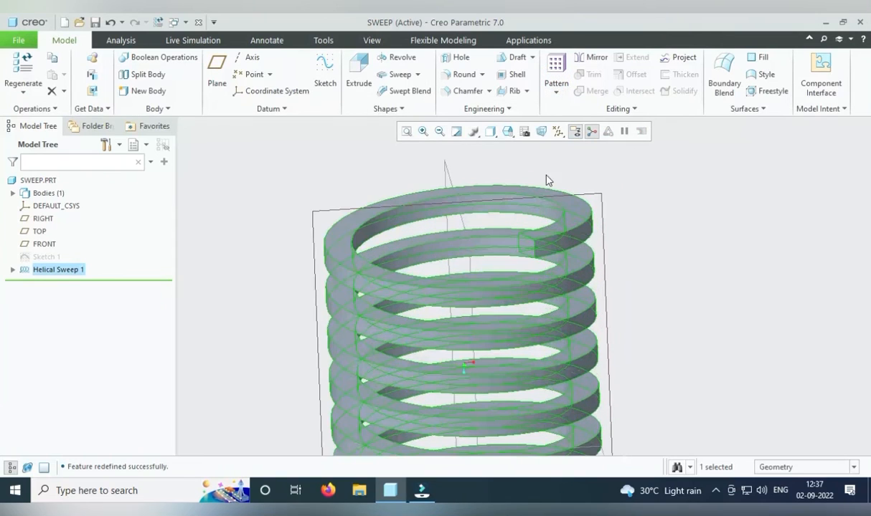
pyautogui.click(464, 74)
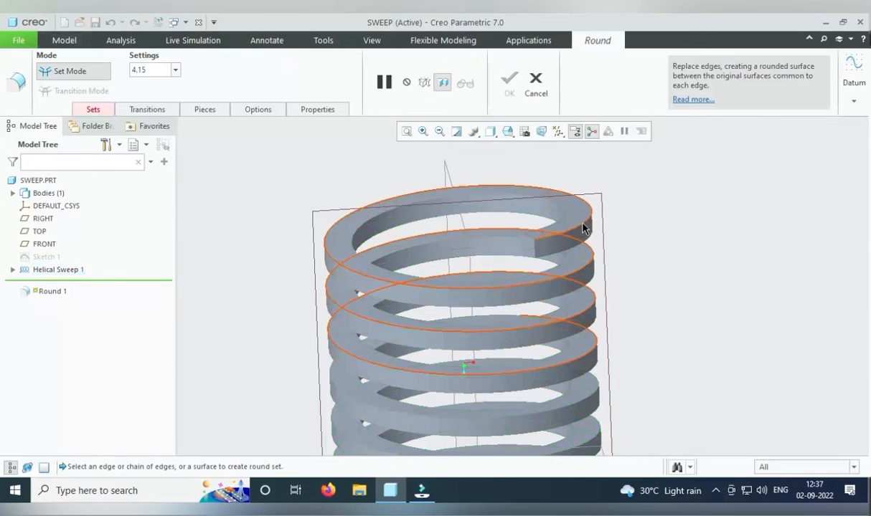
pyautogui.click(577, 229)
pyautogui.scroll(-3, 523, 231)
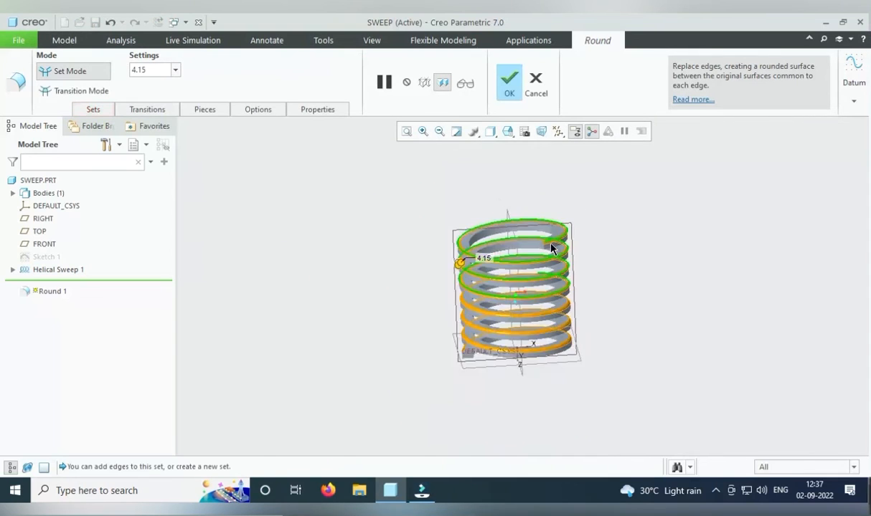
pyautogui.scroll(4, 521, 230)
pyautogui.moveTo(525, 227)
pyautogui.mouseDown(button='middle')
pyautogui.moveTo(536, 244)
pyautogui.moveTo(534, 237)
pyautogui.mouseUp(button='middle')
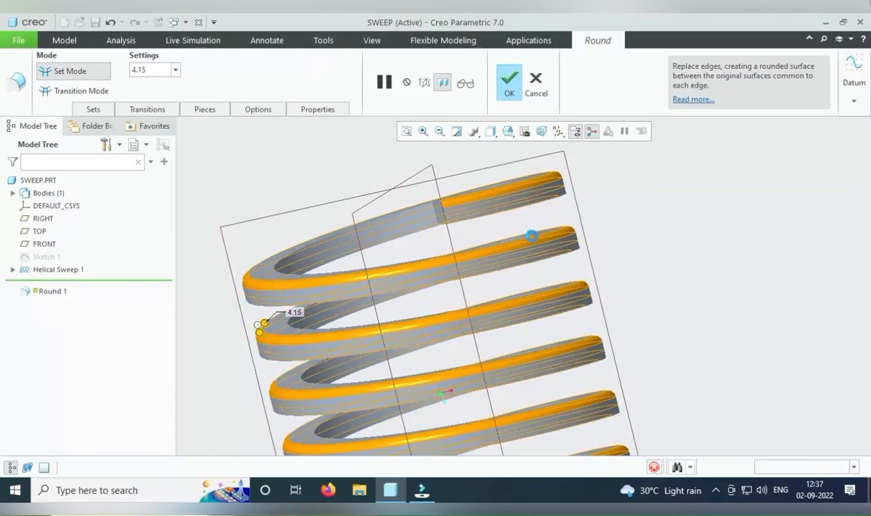
# - Add the coil's inner helical edge to the same round set
pyautogui.moveTo(531, 236); pyautogui.dragTo(432, 255, button='middle')
pyautogui.scroll(-3, 315, 383)
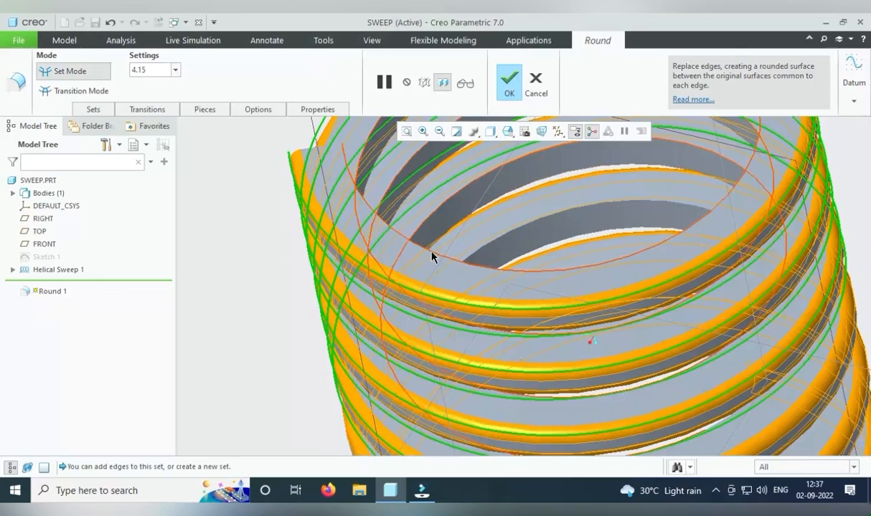
pyautogui.click(430, 254)
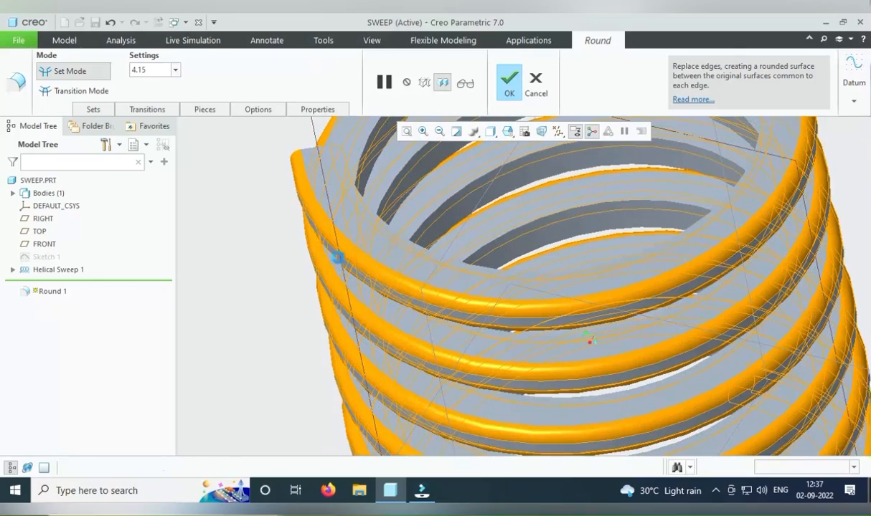
pyautogui.moveTo(309, 183); pyautogui.dragTo(387, 219, button='middle')
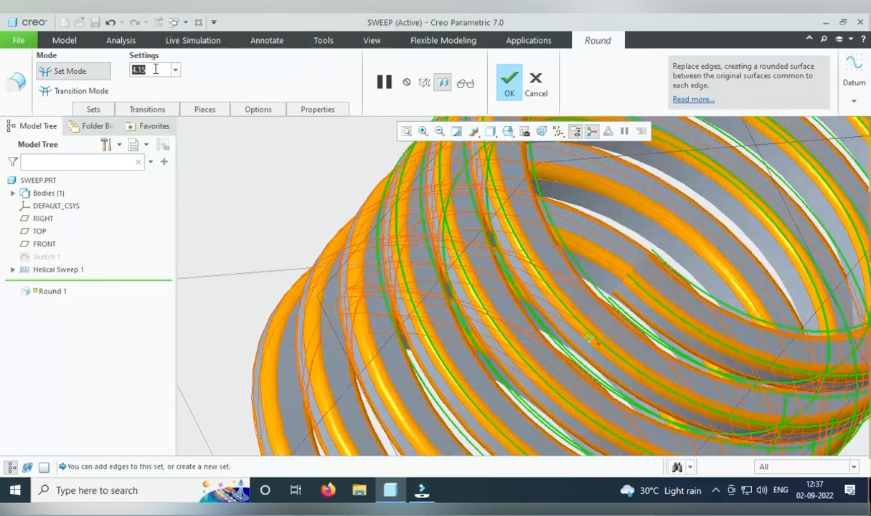
# - Set the round radius to 5 and accept the round on the coil's edges
pyautogui.write('5')
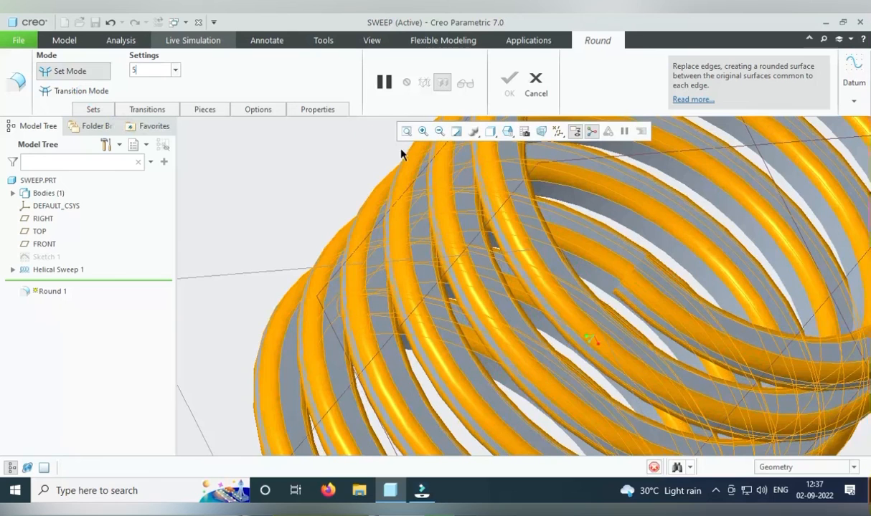
pyautogui.click(508, 86)
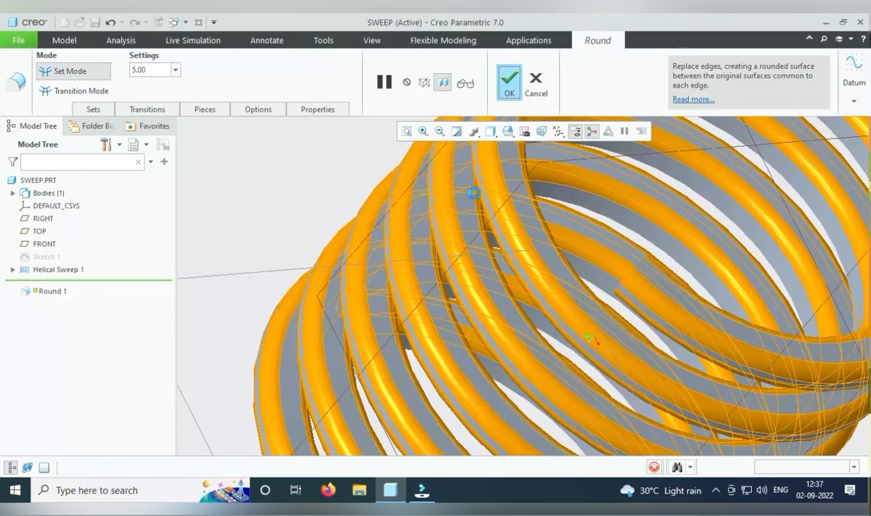
pyautogui.scroll(3, 450, 222)
pyautogui.moveTo(474, 187); pyautogui.dragTo(467, 94, button='middle')
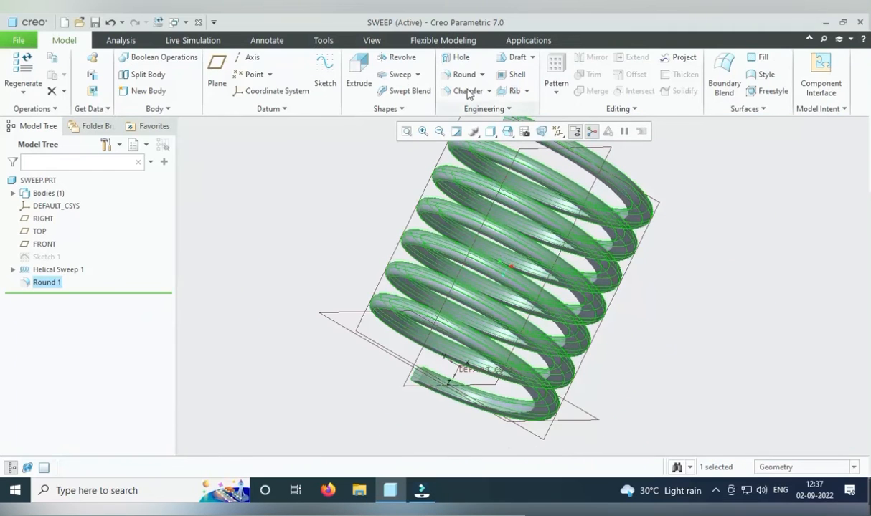
pyautogui.click(484, 75)
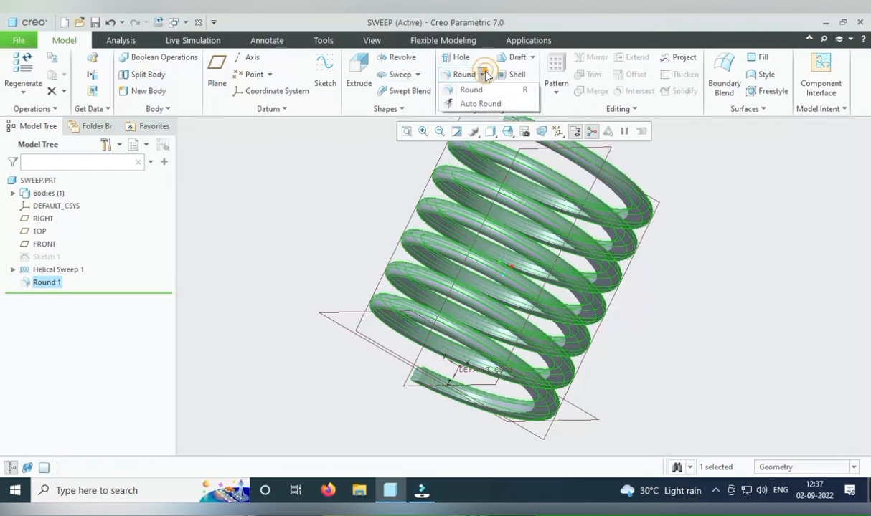
pyautogui.click(324, 166)
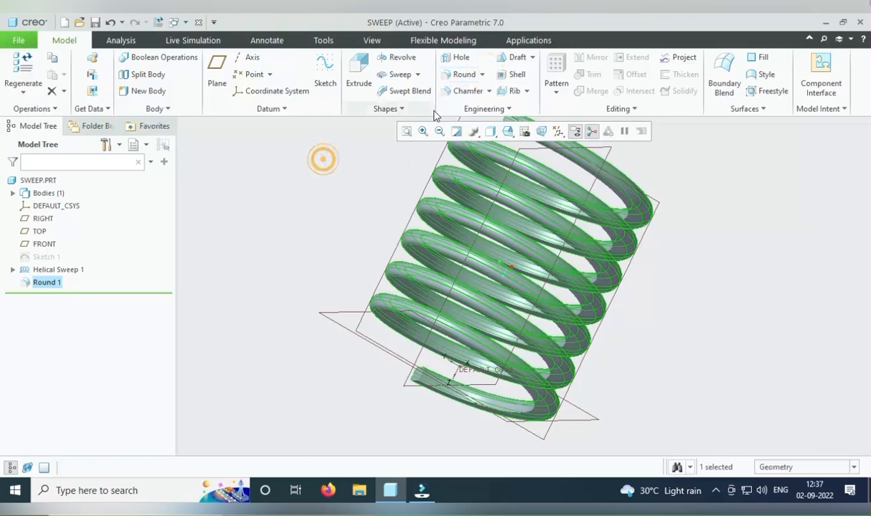
# - Start an Edge Chamfer and select the helical edge on the inside of the coil
pyautogui.click(468, 91)
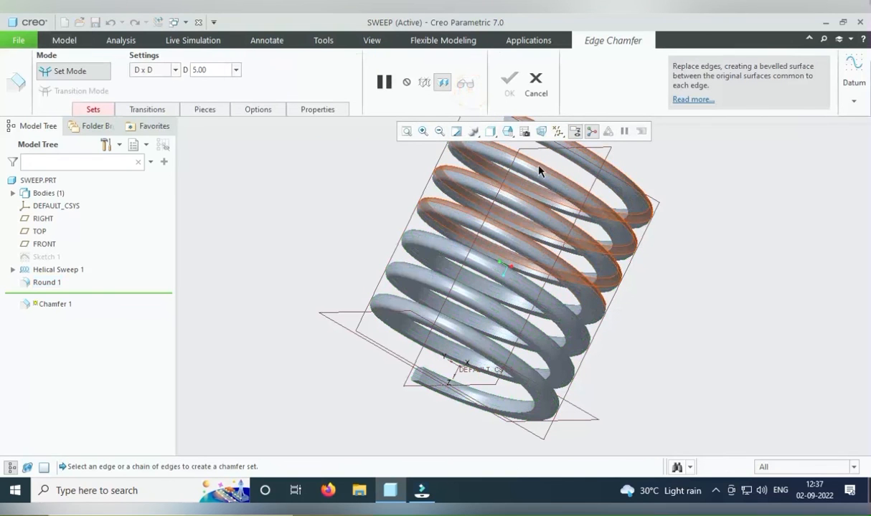
pyautogui.moveTo(540, 169); pyautogui.dragTo(372, 245, button='middle')
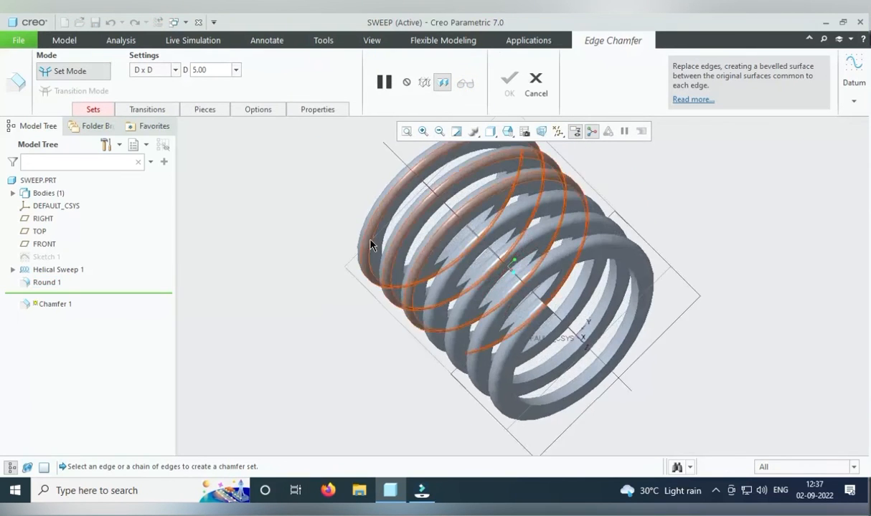
pyautogui.scroll(4, 393, 236)
pyautogui.click(393, 237)
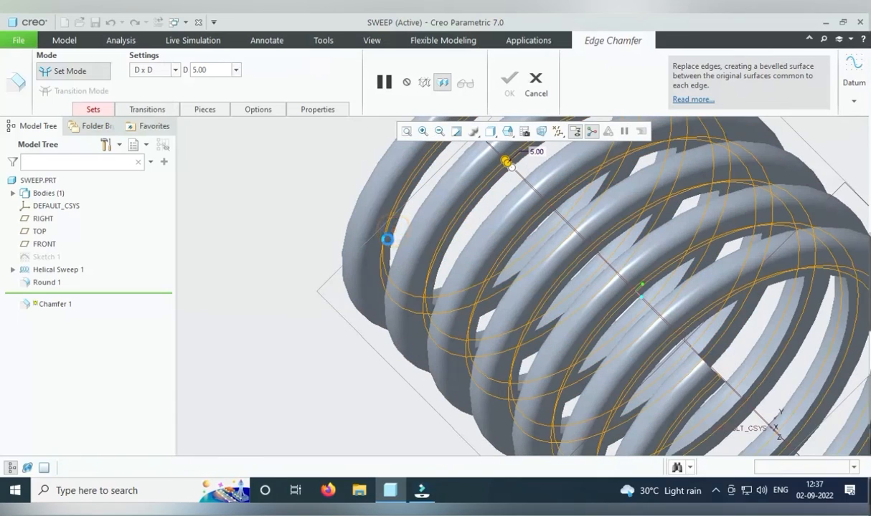
pyautogui.moveTo(367, 207)
pyautogui.mouseDown(button='middle')
pyautogui.moveTo(379, 191)
pyautogui.moveTo(360, 208)
pyautogui.mouseUp(button='middle')
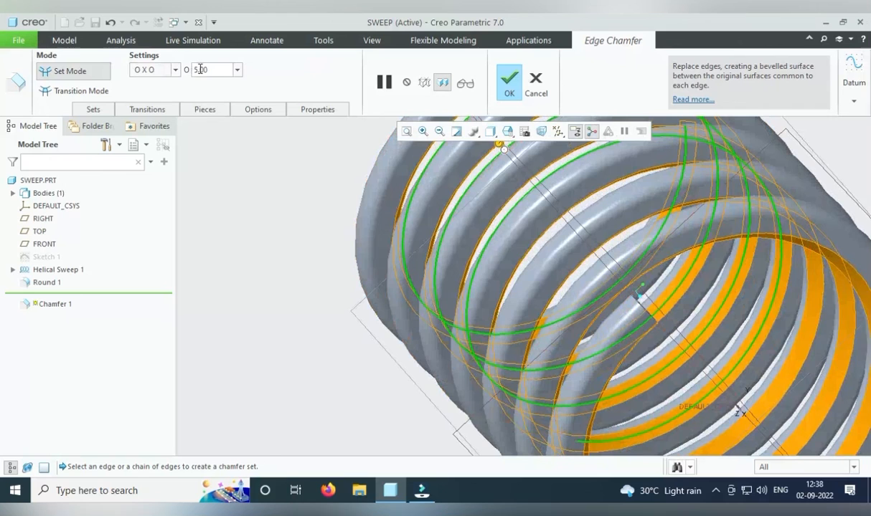
# - Try an O X O chamfer value of 10 on the coil's inner edge
pyautogui.click(238, 73)
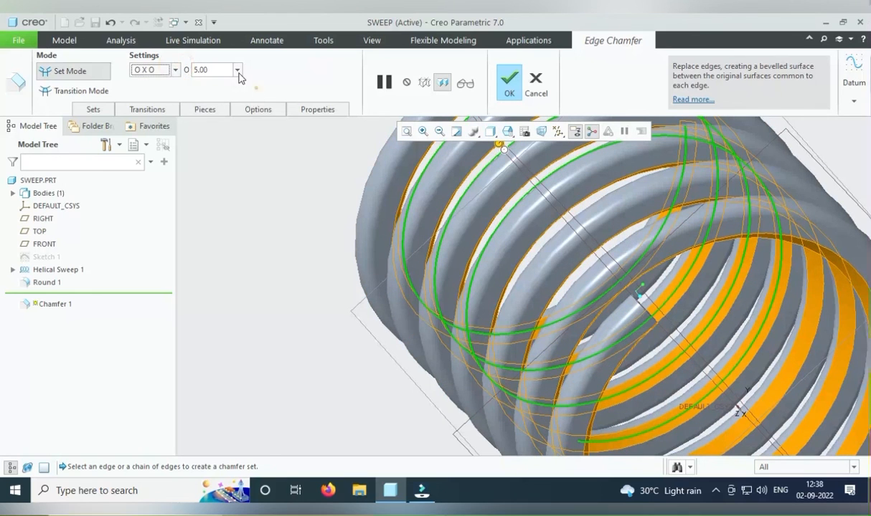
pyautogui.write('0')
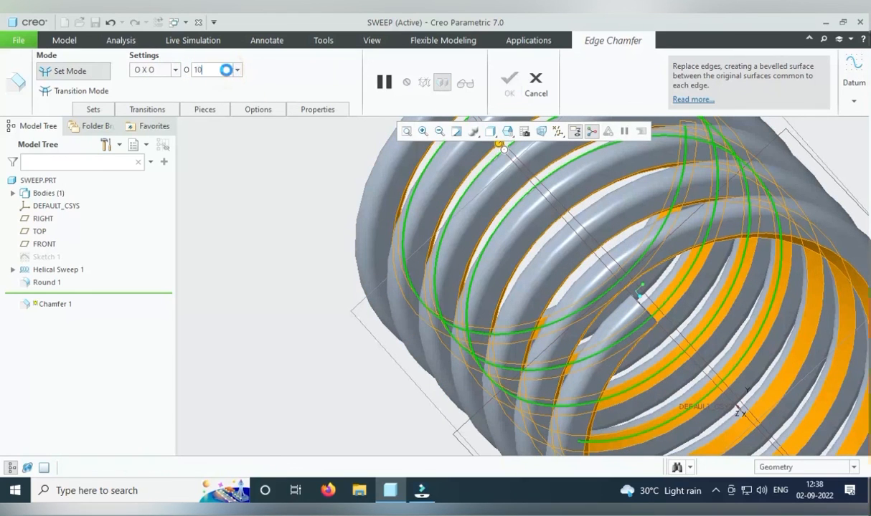
pyautogui.moveTo(456, 292)
pyautogui.mouseDown(button='middle')
pyautogui.moveTo(441, 252)
pyautogui.moveTo(456, 276)
pyautogui.moveTo(452, 292)
pyautogui.moveTo(410, 287)
pyautogui.moveTo(459, 305)
pyautogui.moveTo(452, 291)
pyautogui.mouseUp(button='middle')
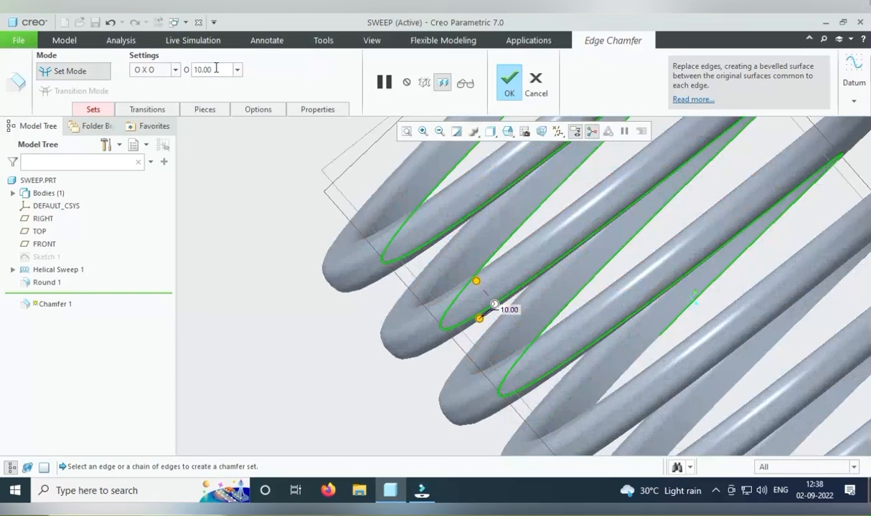
# - Set the O X O chamfer value to 5, accept the chamfer and refit the coil in the view
pyautogui.write('5')
pyautogui.press('Return')
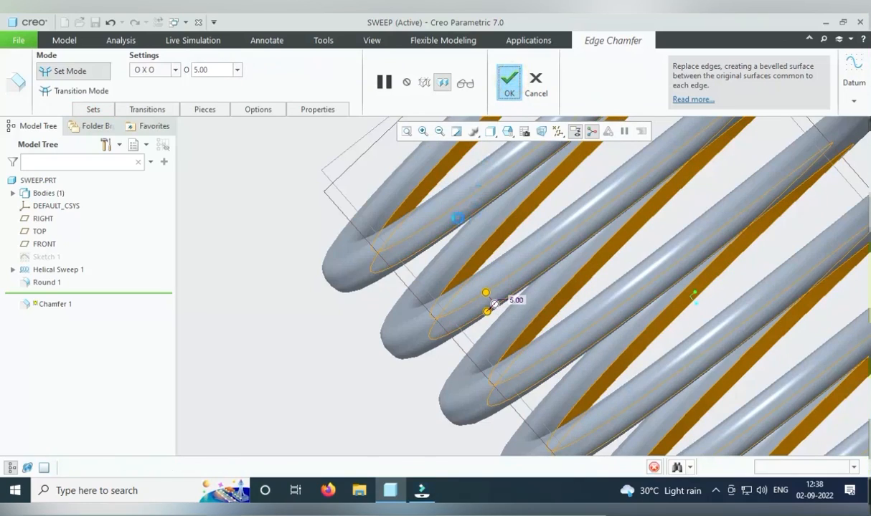
pyautogui.middleClick(421, 224)
pyautogui.moveTo(299, 200); pyautogui.dragTo(402, 232, button='middle')
pyautogui.scroll(-5, 305, 197)
pyautogui.scroll(8, 321, 210)
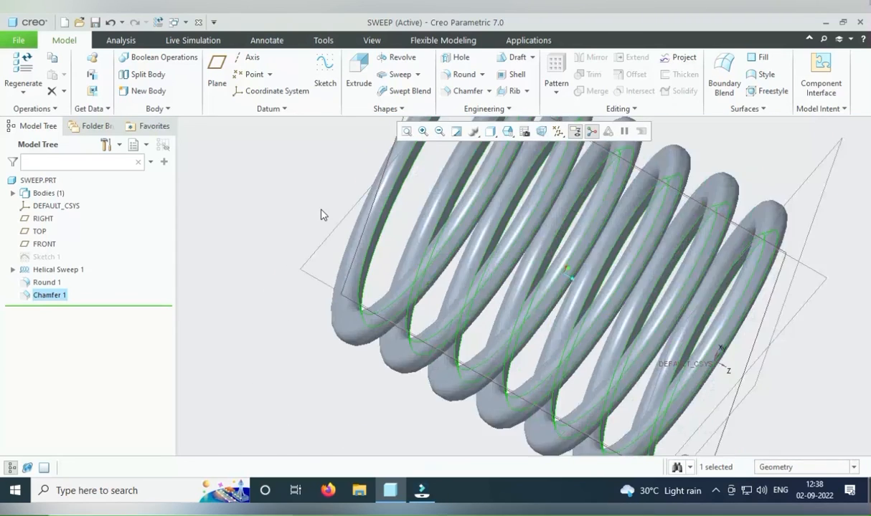
pyautogui.moveTo(360, 208); pyautogui.dragTo(413, 163, button='middle')
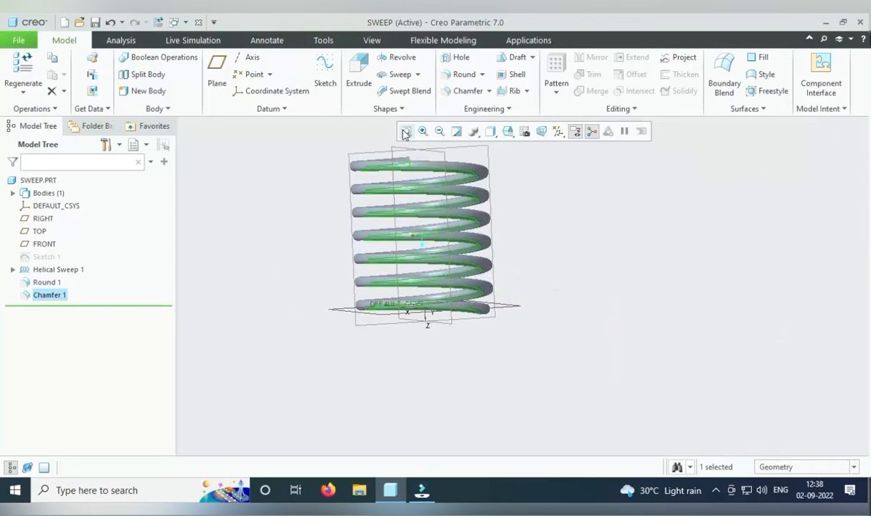
pyautogui.click(406, 132)
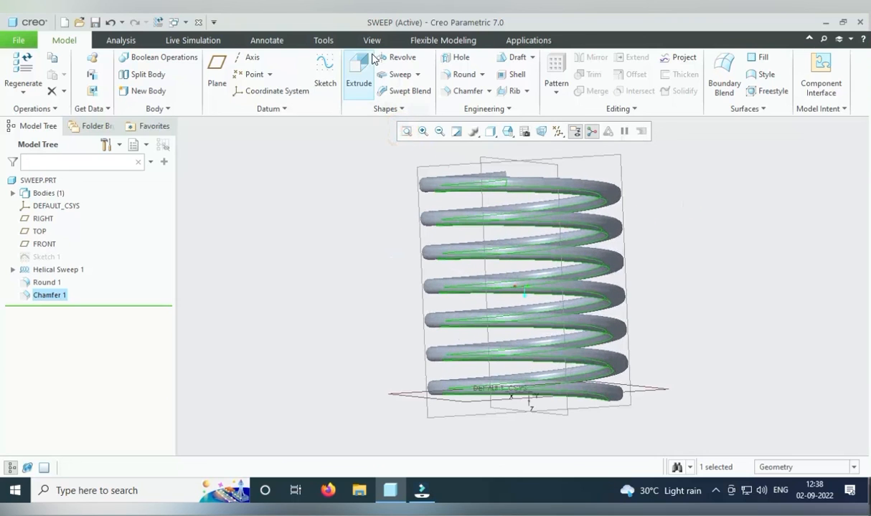
pyautogui.click(417, 74)
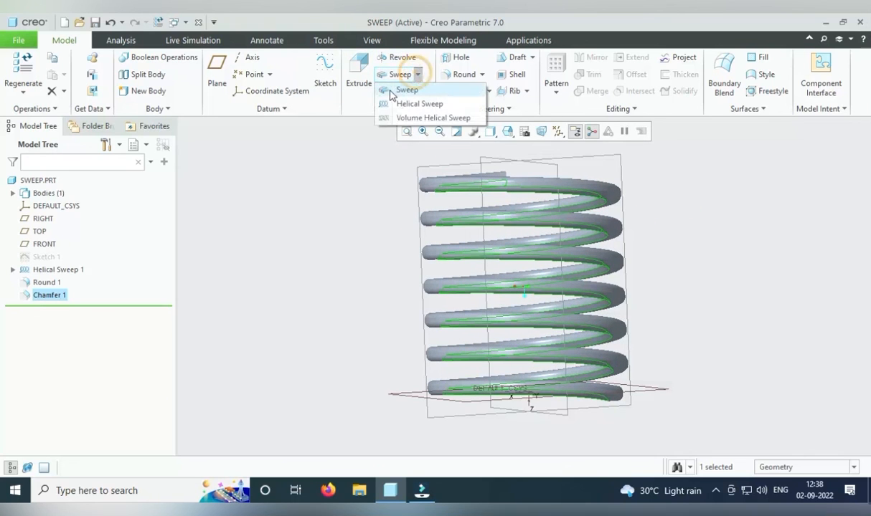
pyautogui.click(325, 183)
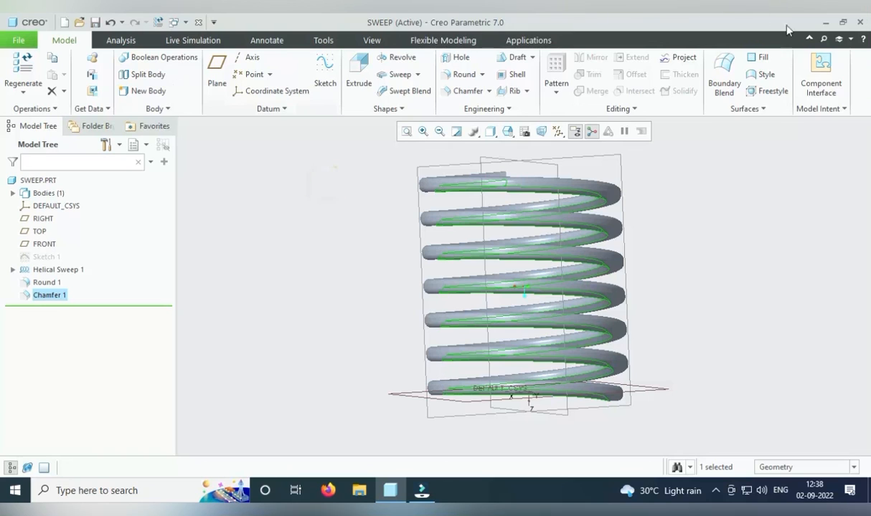